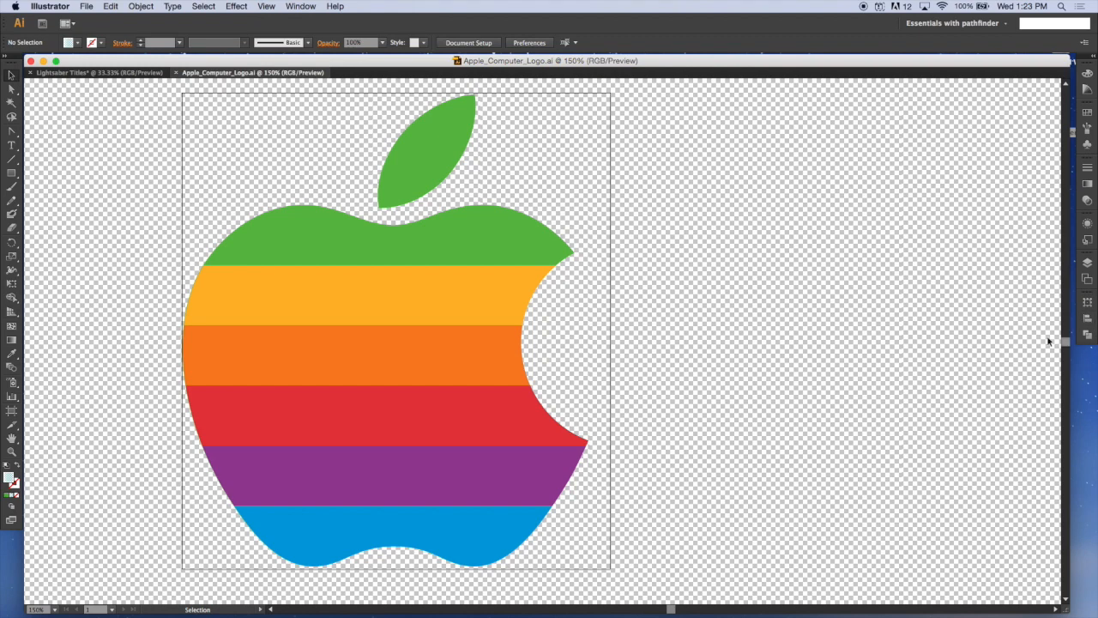
# Create a new sublayer inside Layer 1, above Layer 2.
pyautogui.click(1088, 265)
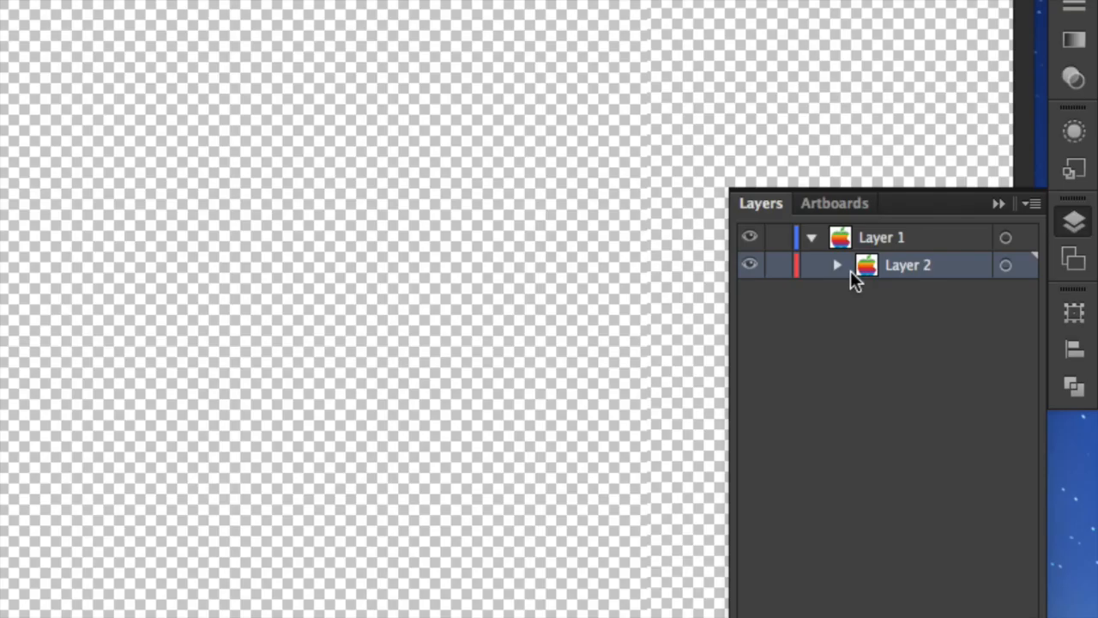
pyautogui.click(984, 282)
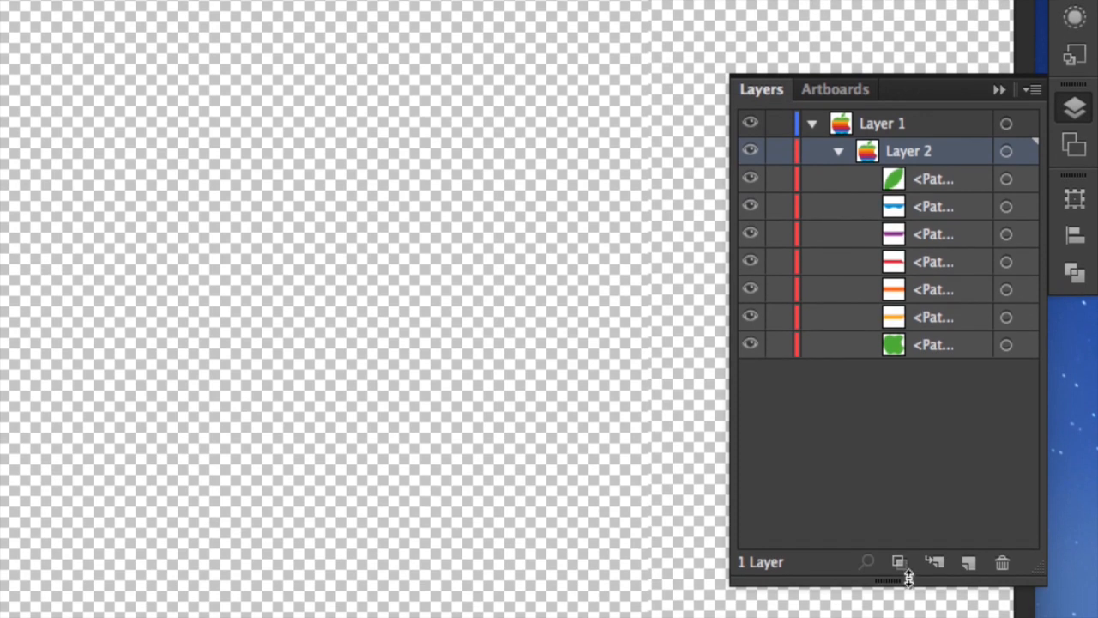
pyautogui.click(838, 152)
pyautogui.click(871, 221)
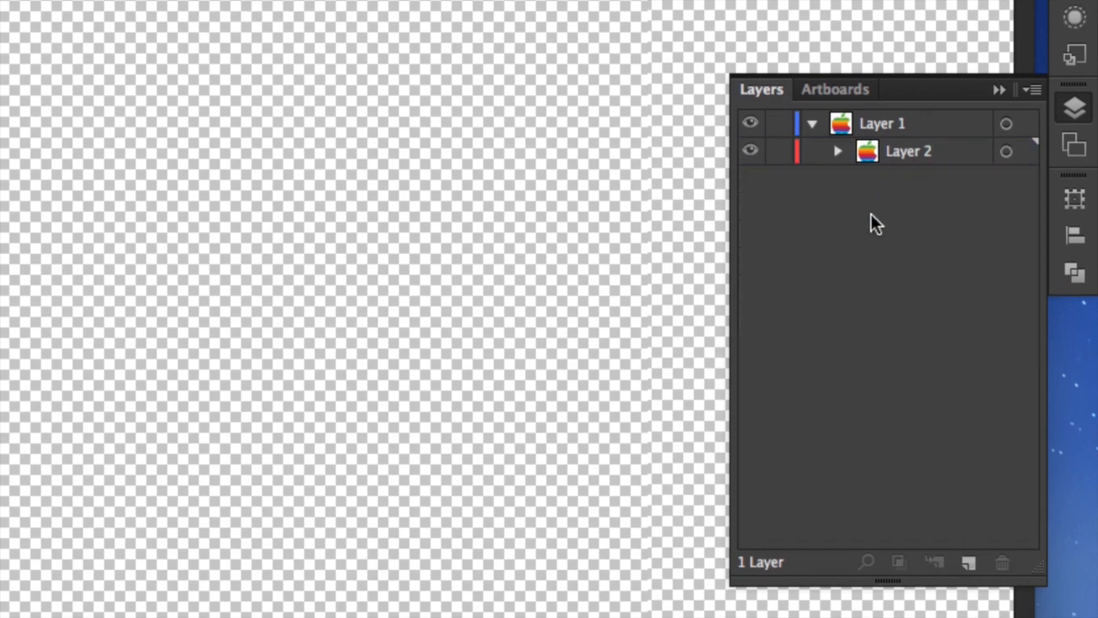
pyautogui.click(846, 135)
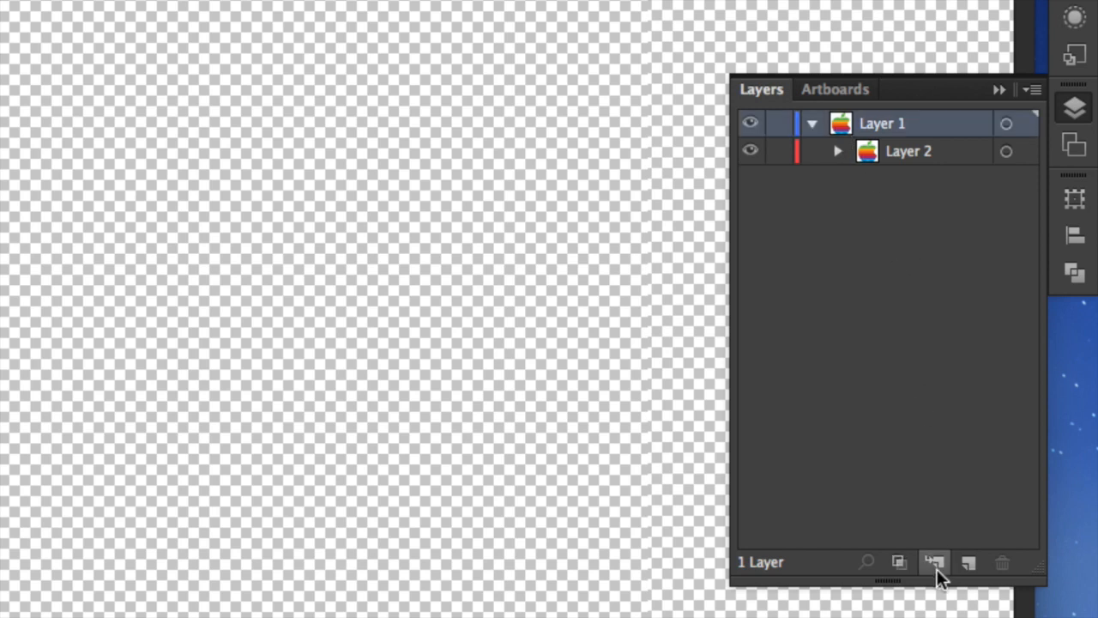
pyautogui.click(934, 563)
# Move the green leaf path out of Layer 2 into the empty sublayer Layer 3.
pyautogui.click(838, 180)
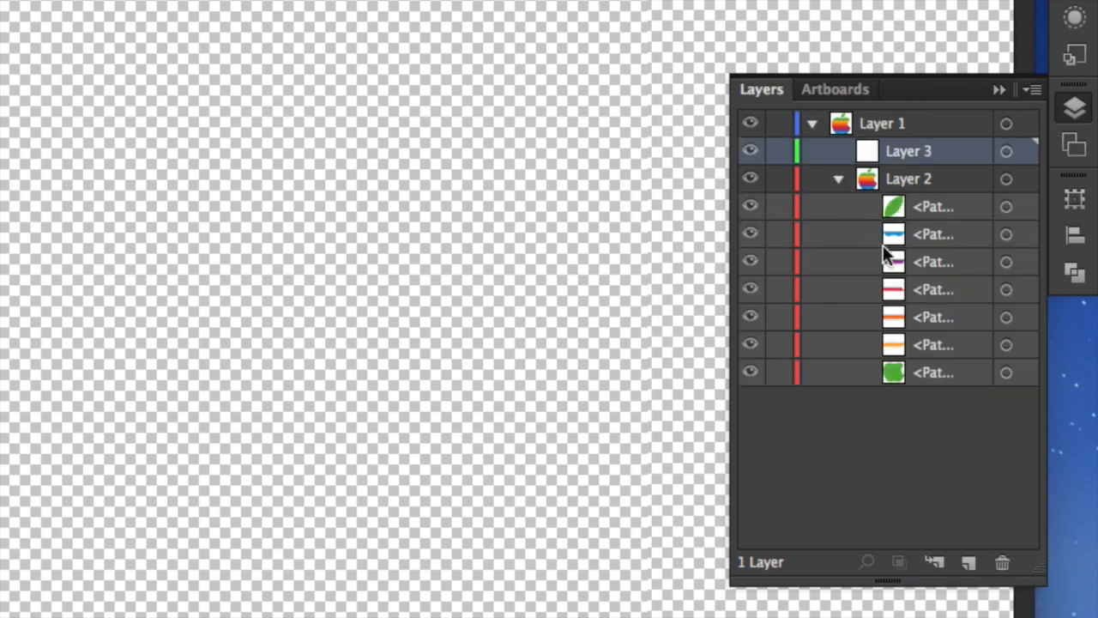
pyautogui.click(943, 208)
pyautogui.moveTo(933, 209); pyautogui.dragTo(906, 148)
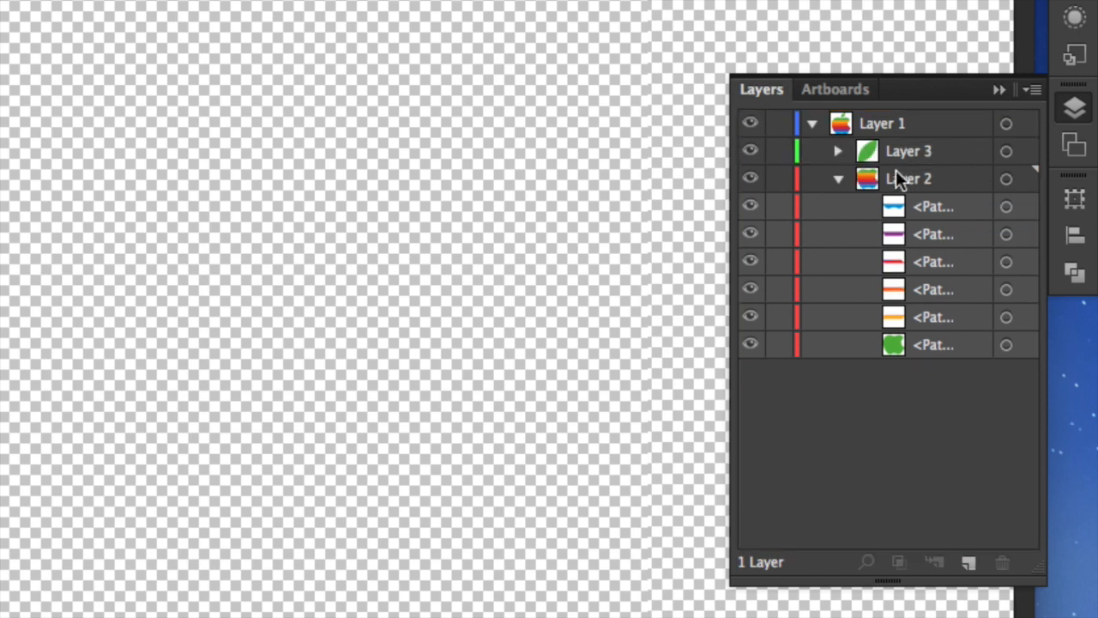
pyautogui.click(838, 180)
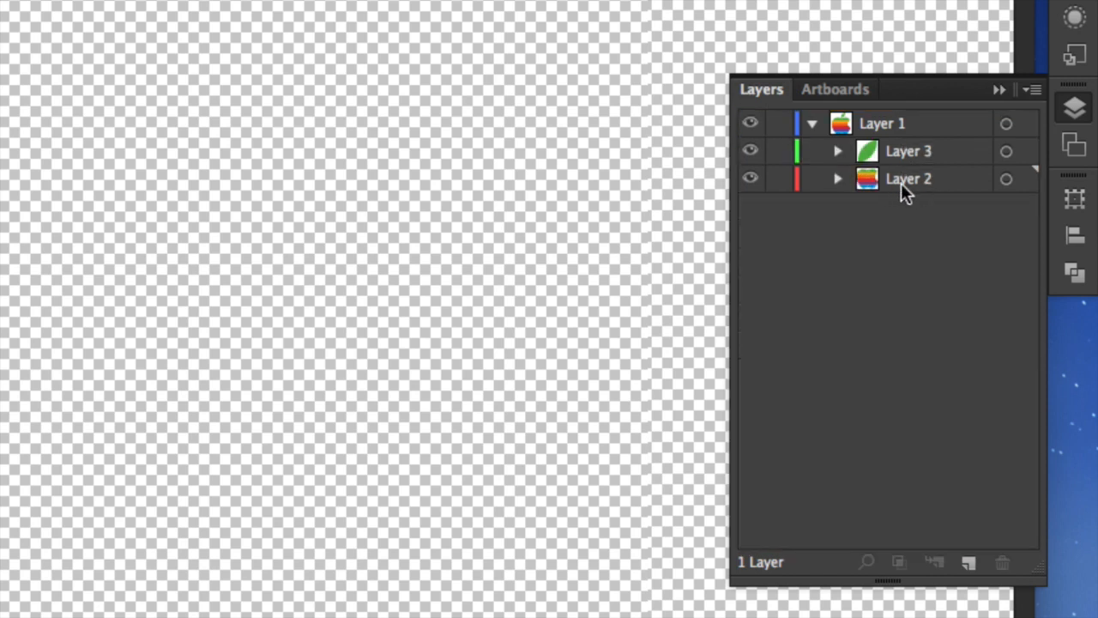
pyautogui.click(838, 181)
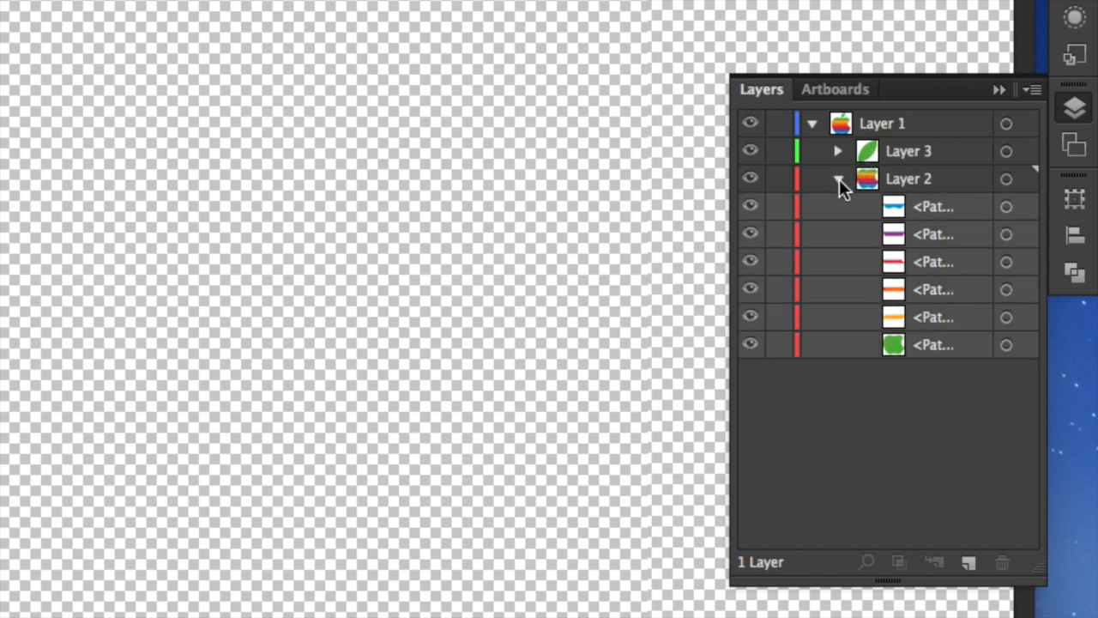
pyautogui.click(838, 180)
# Duplicate the leaf path in Layer 3 and place the copy to the right of the original, level with it.
pyautogui.click(838, 151)
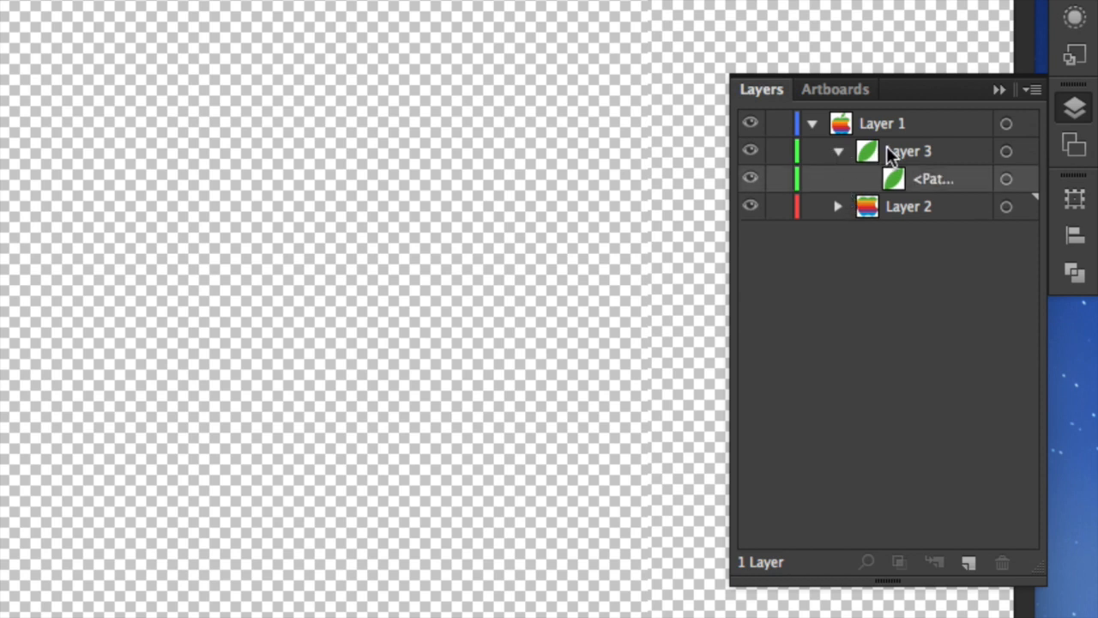
pyautogui.click(909, 153)
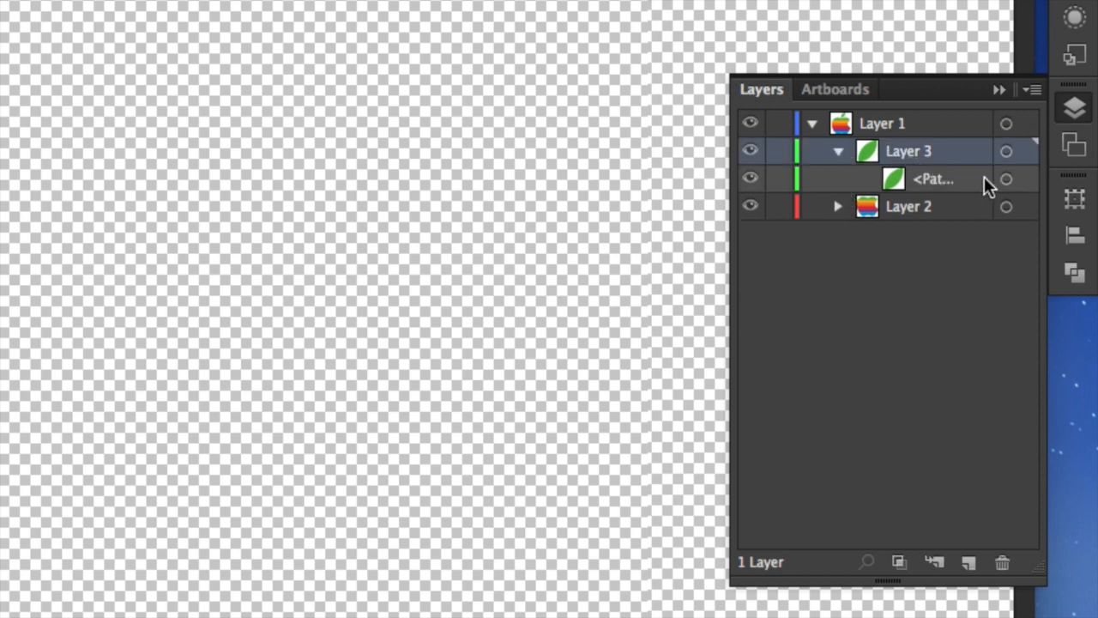
pyautogui.click(1006, 179)
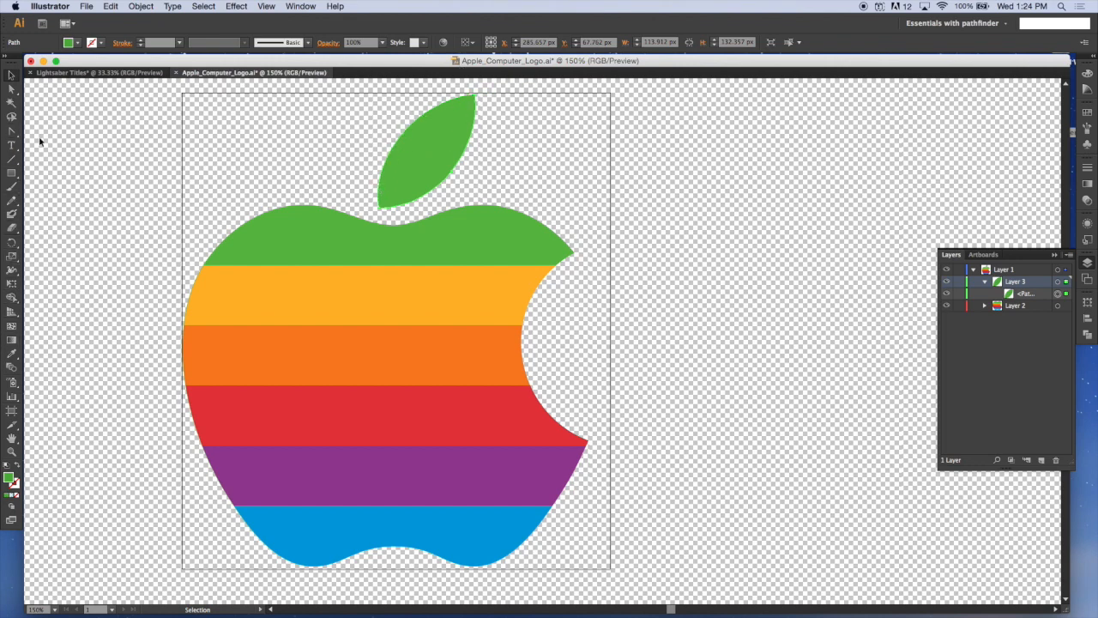
pyautogui.press('a')
pyautogui.hotkey('ctrl', 'v')
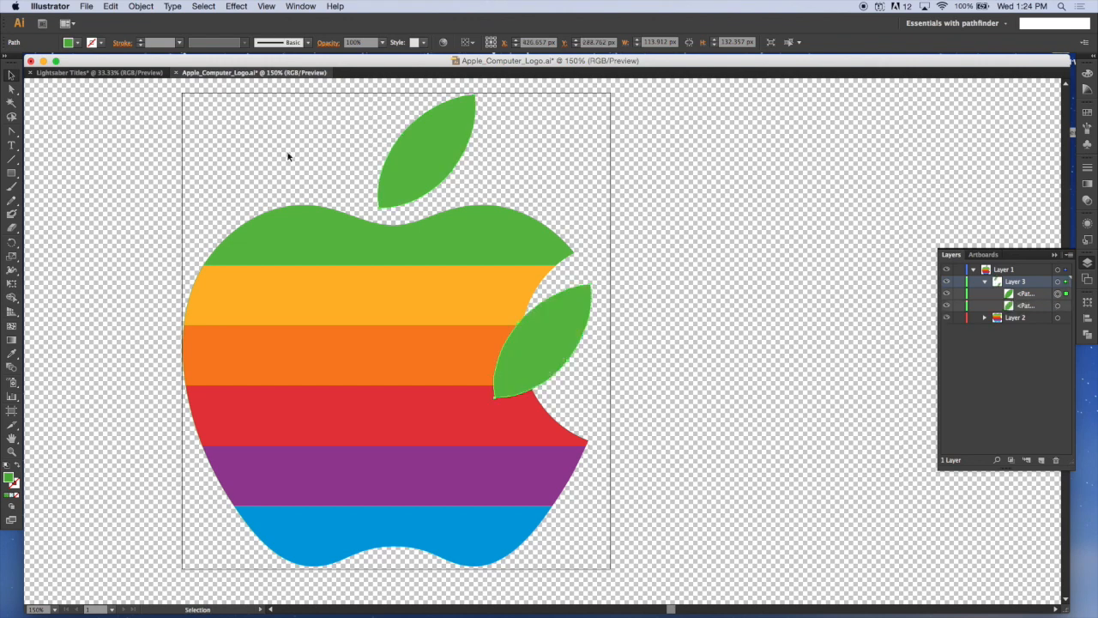
pyautogui.moveTo(588, 352); pyautogui.dragTo(621, 166)
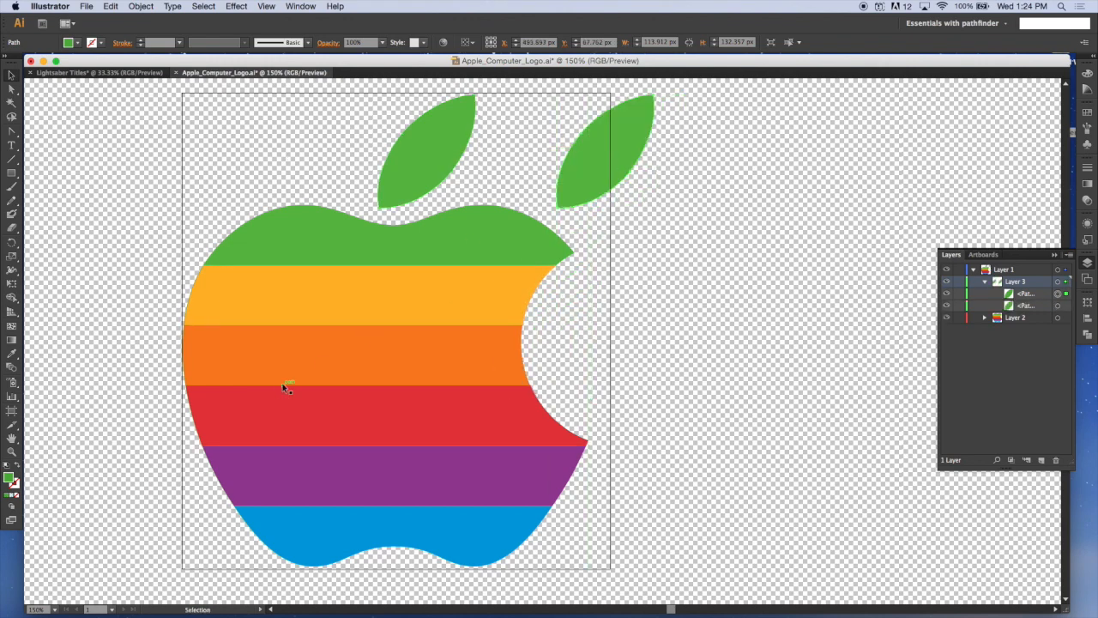
pyautogui.moveTo(584, 166); pyautogui.dragTo(566, 169)
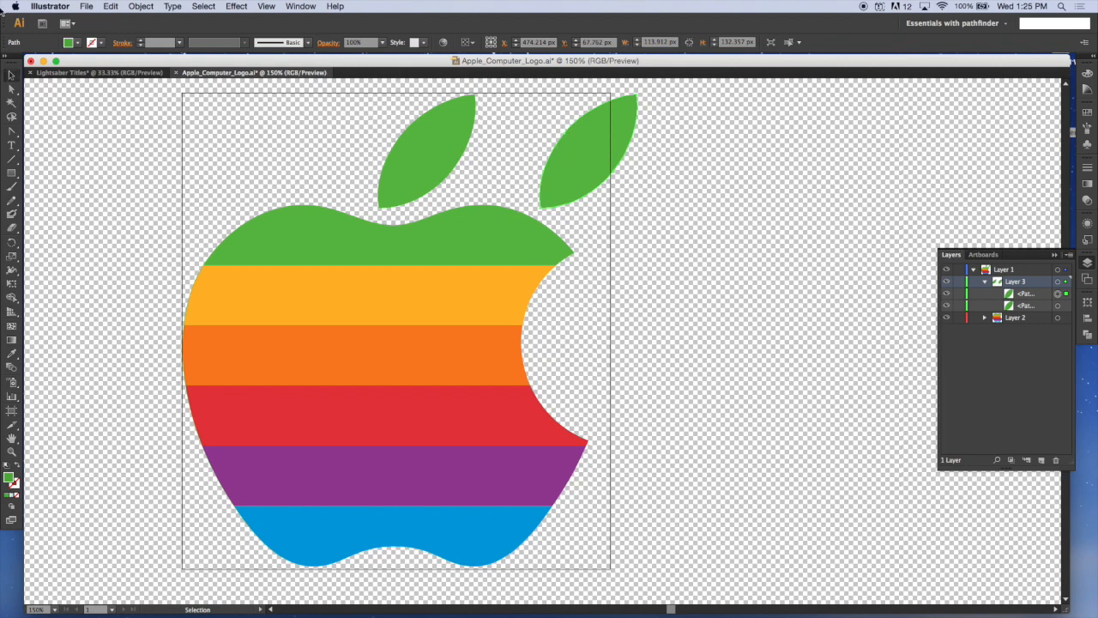
# Fill the duplicated leaf with the bright cyan swatch.
pyautogui.click(78, 42)
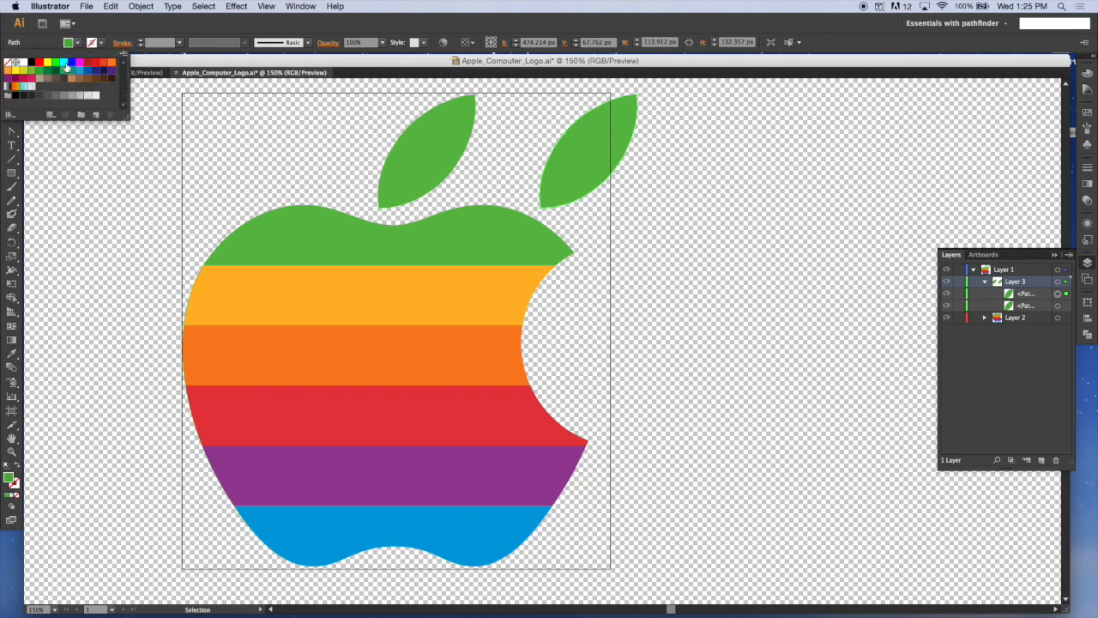
pyautogui.click(64, 63)
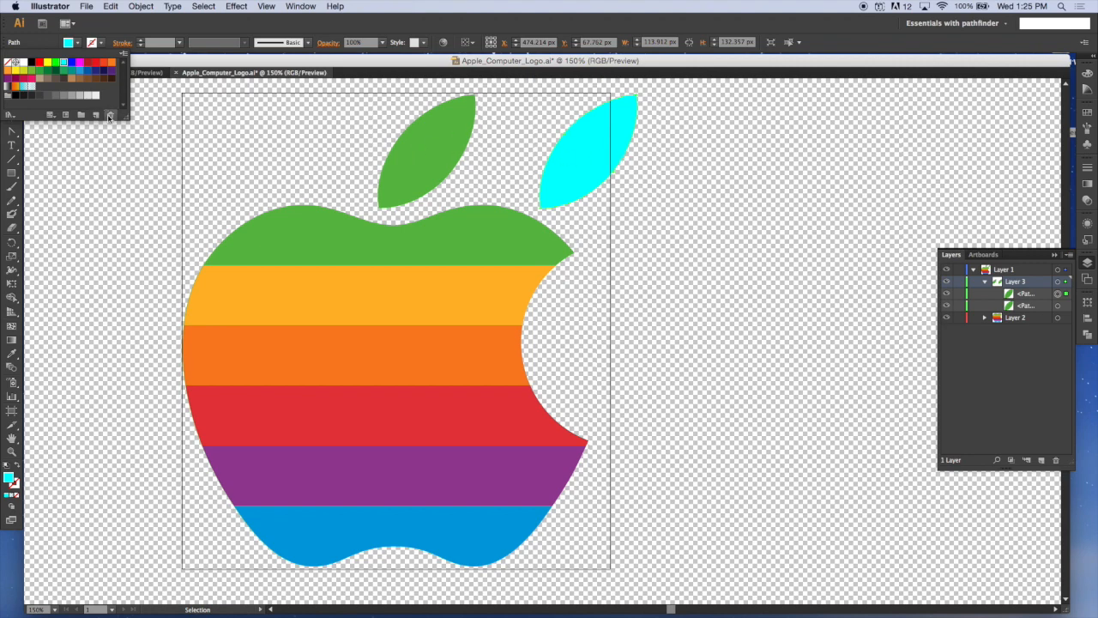
pyautogui.click(69, 197)
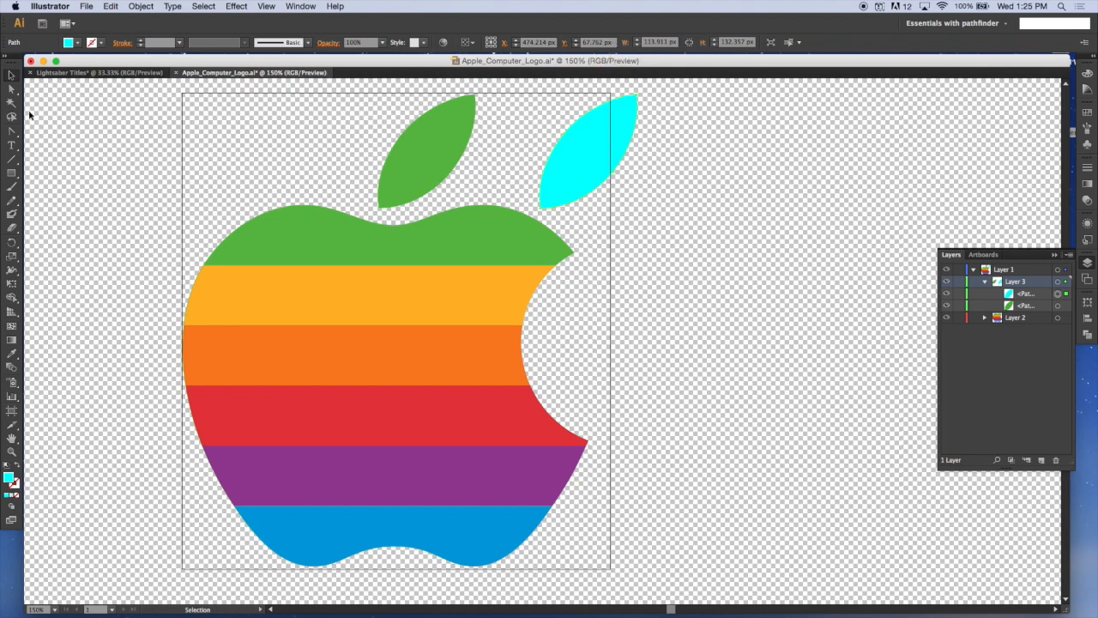
# Erase the lower right part of the cyan leaf along a curve and move the remaining crescent exactly onto the green leaf.
pyautogui.press('a')
pyautogui.press('super+equal')
pyautogui.press('super+equal')
pyautogui.press('h')
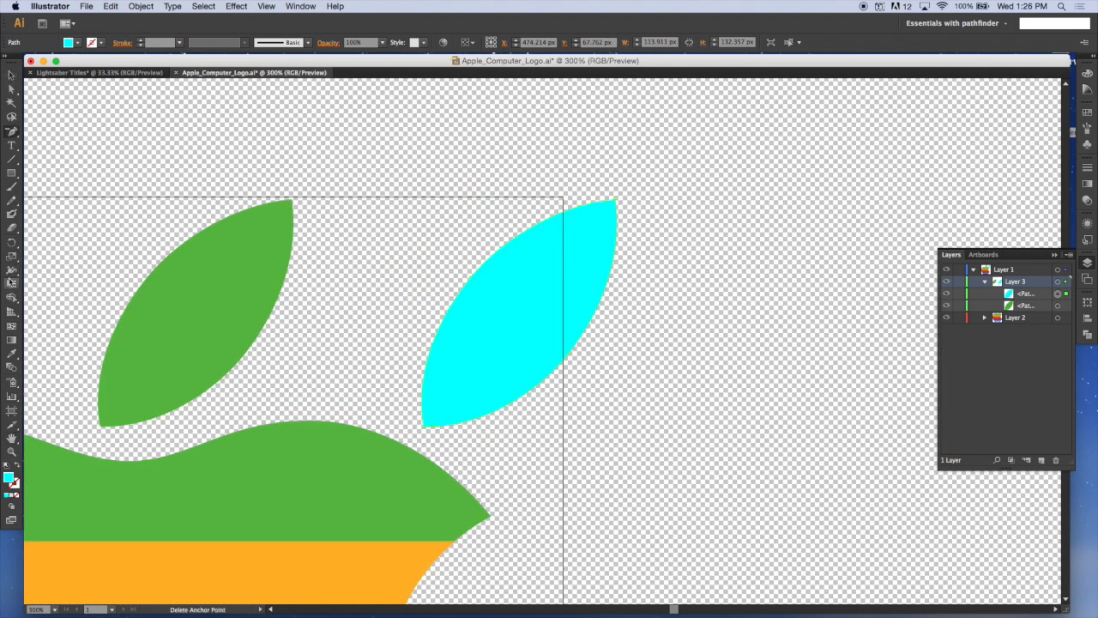
pyautogui.click(12, 227)
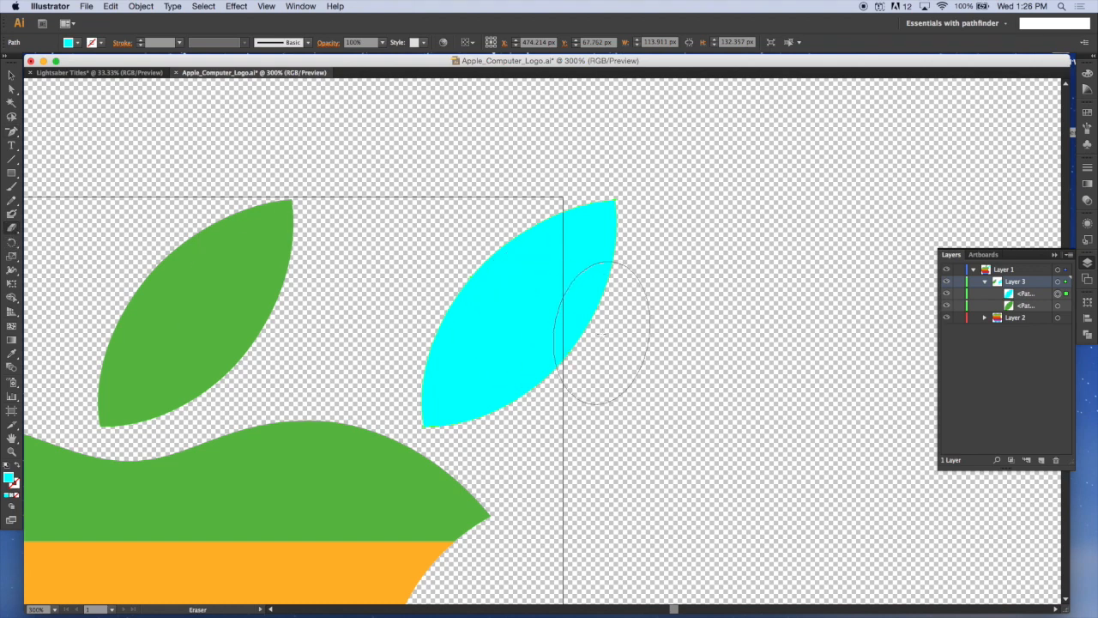
pyautogui.moveTo(607, 358)
pyautogui.mouseDown()
pyautogui.moveTo(623, 355)
pyautogui.moveTo(545, 339)
pyautogui.moveTo(472, 399)
pyautogui.moveTo(520, 417)
pyautogui.moveTo(600, 410)
pyautogui.mouseUp()
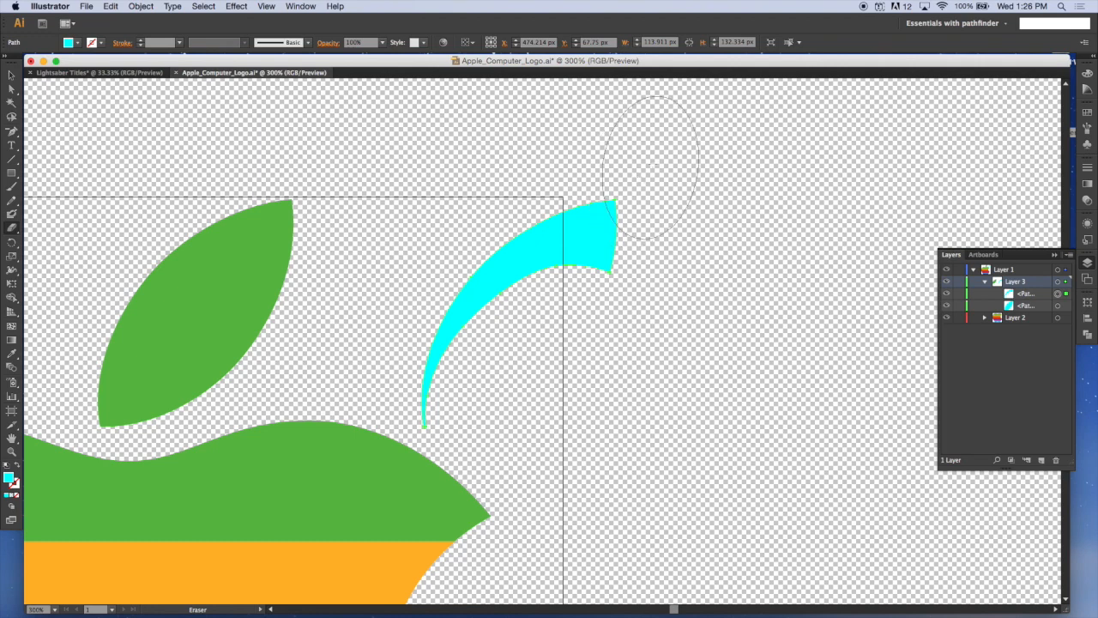
pyautogui.click(12, 76)
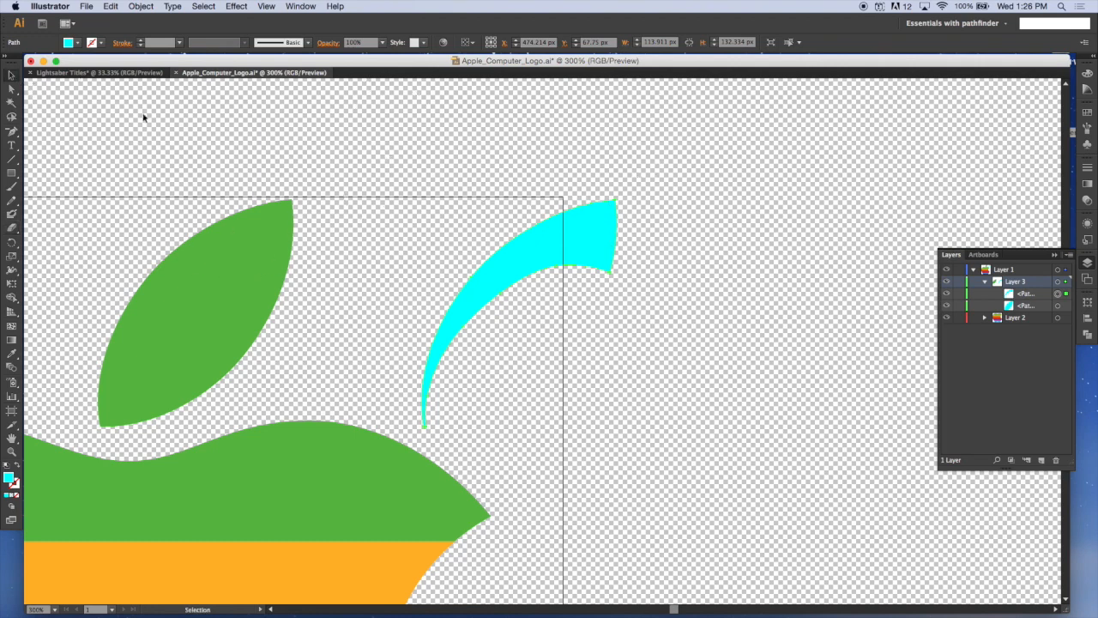
pyautogui.moveTo(561, 239)
pyautogui.mouseDown()
pyautogui.moveTo(333, 253)
pyautogui.moveTo(267, 228)
pyautogui.moveTo(240, 238)
pyautogui.mouseUp()
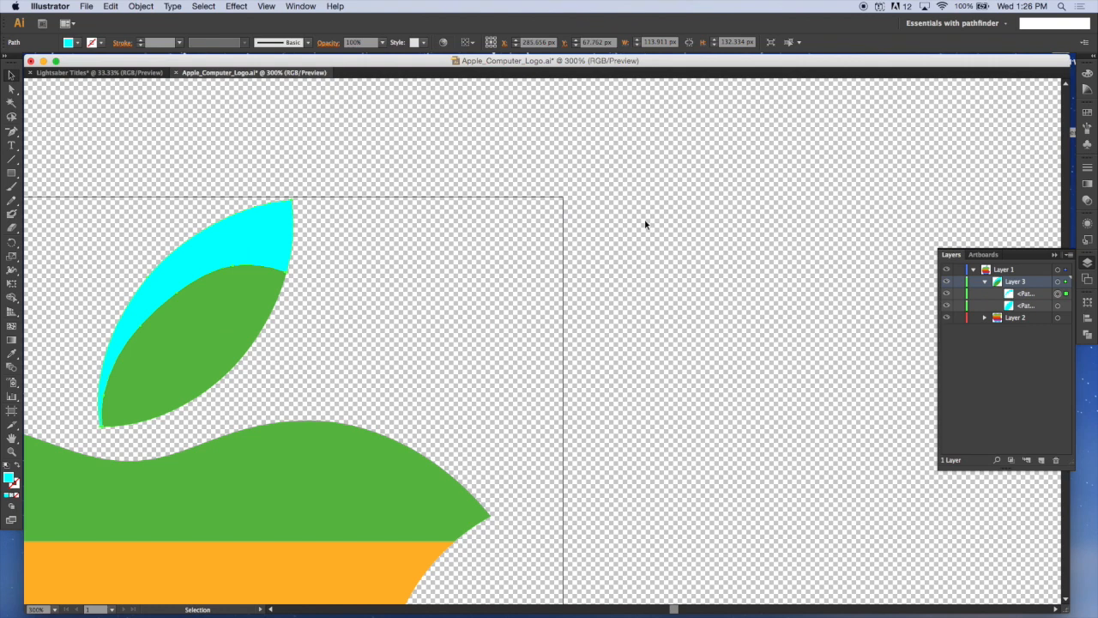
# Fill the cyan crescent on the leaf with the white-to-black linear gradient swatch.
pyautogui.press('space')
pyautogui.moveTo(405, 287); pyautogui.dragTo(672, 237)
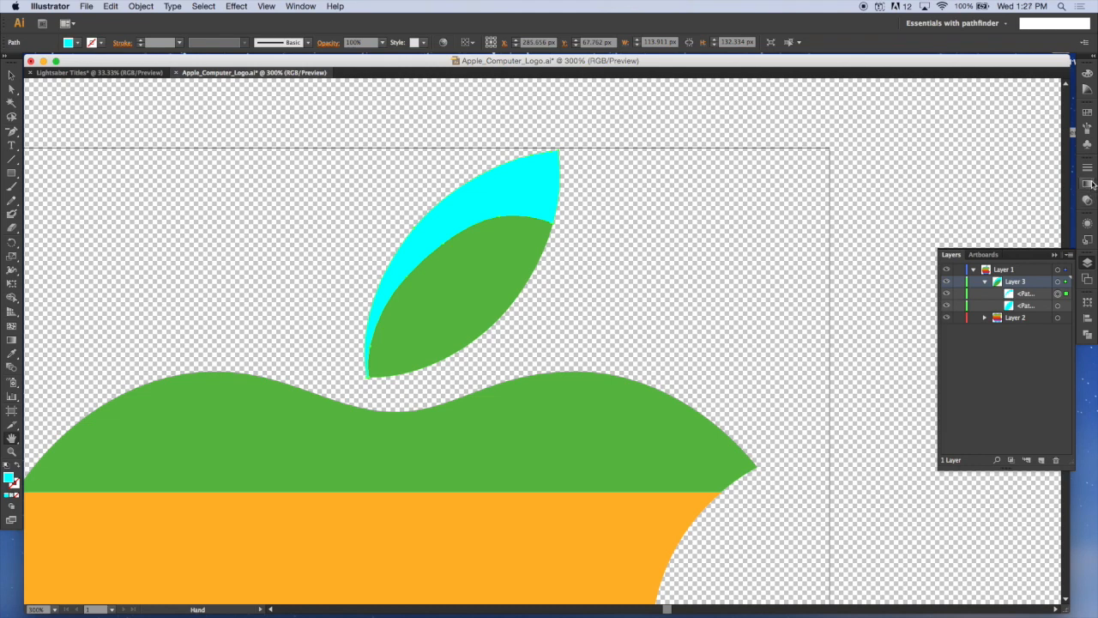
pyautogui.click(78, 42)
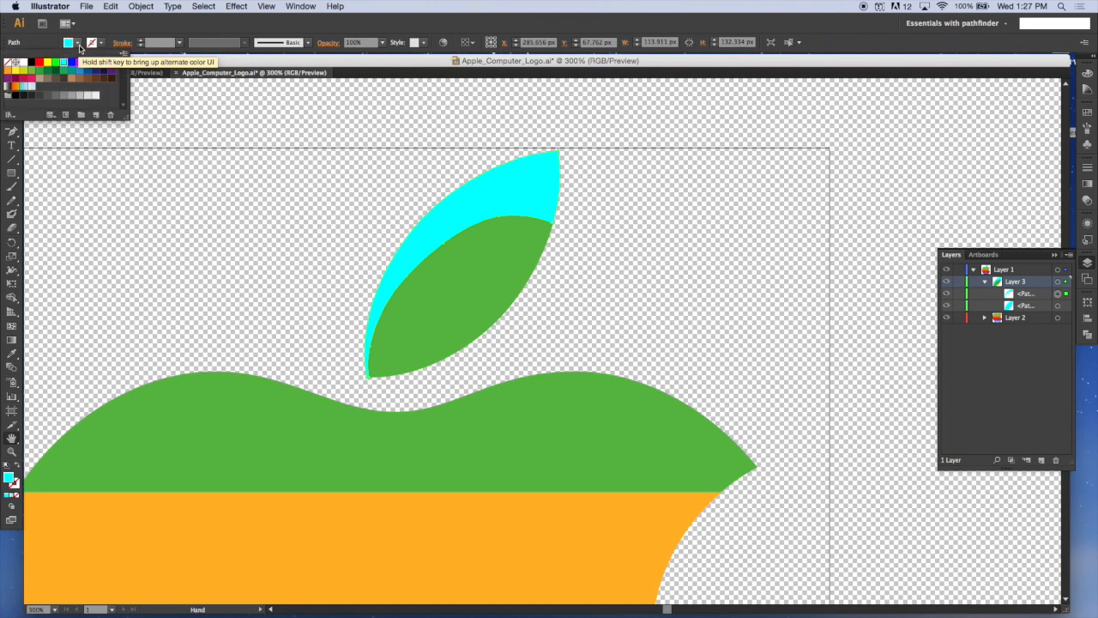
pyautogui.click(7, 88)
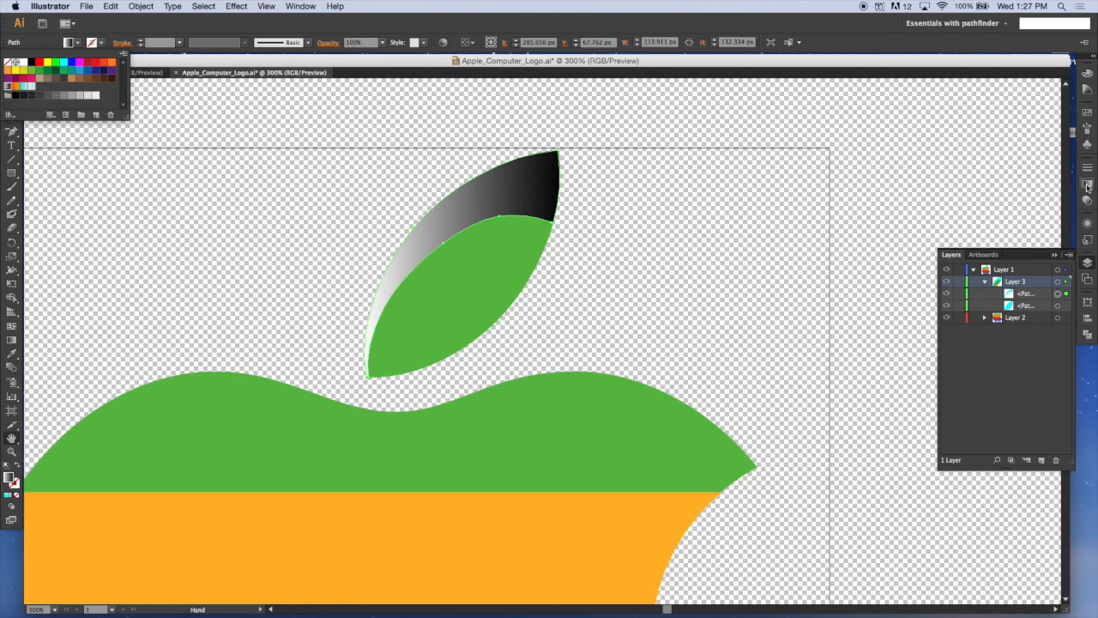
# Change the gradient's black end stop to white (RGB 255, 255, 255) with 10% opacity.
pyautogui.click(1088, 186)
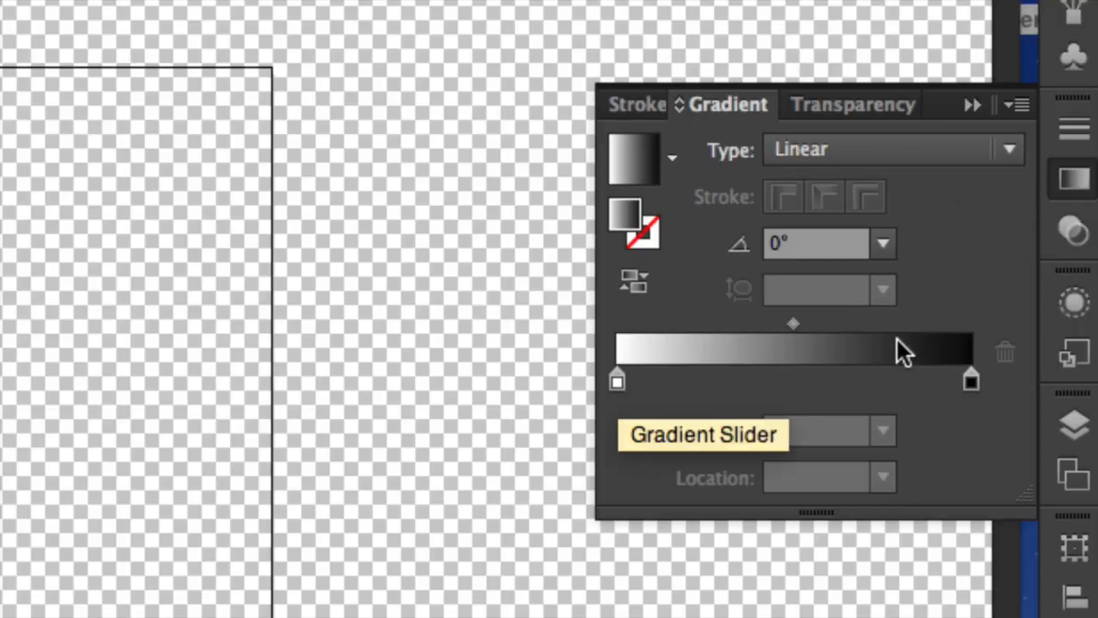
pyautogui.doubleClick(972, 380)
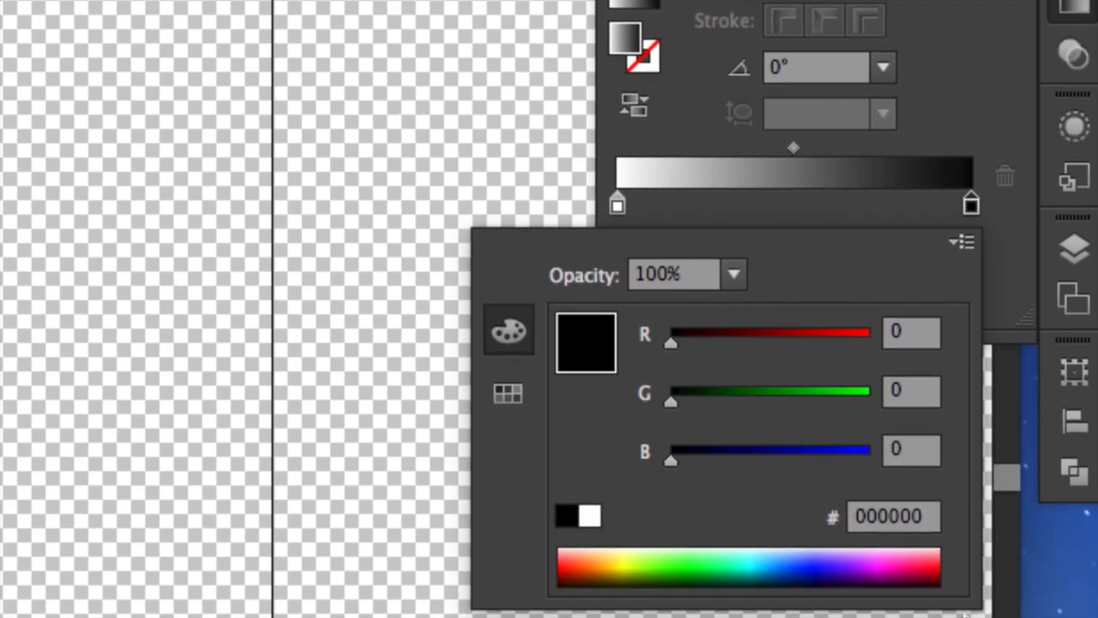
pyautogui.moveTo(683, 461); pyautogui.dragTo(931, 466)
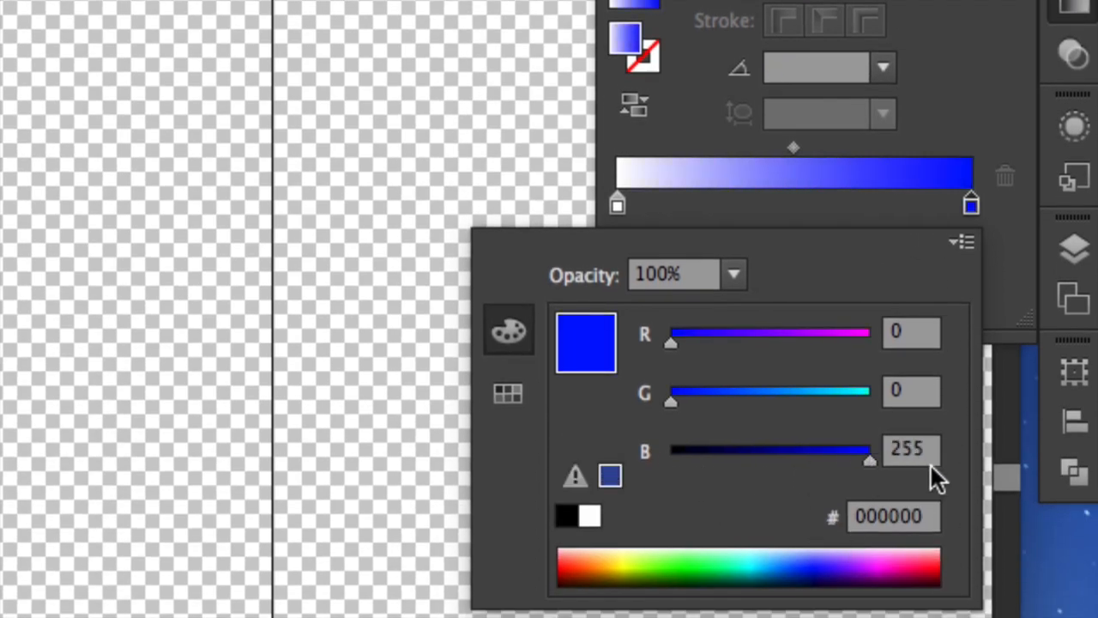
pyautogui.moveTo(672, 409); pyautogui.dragTo(869, 403)
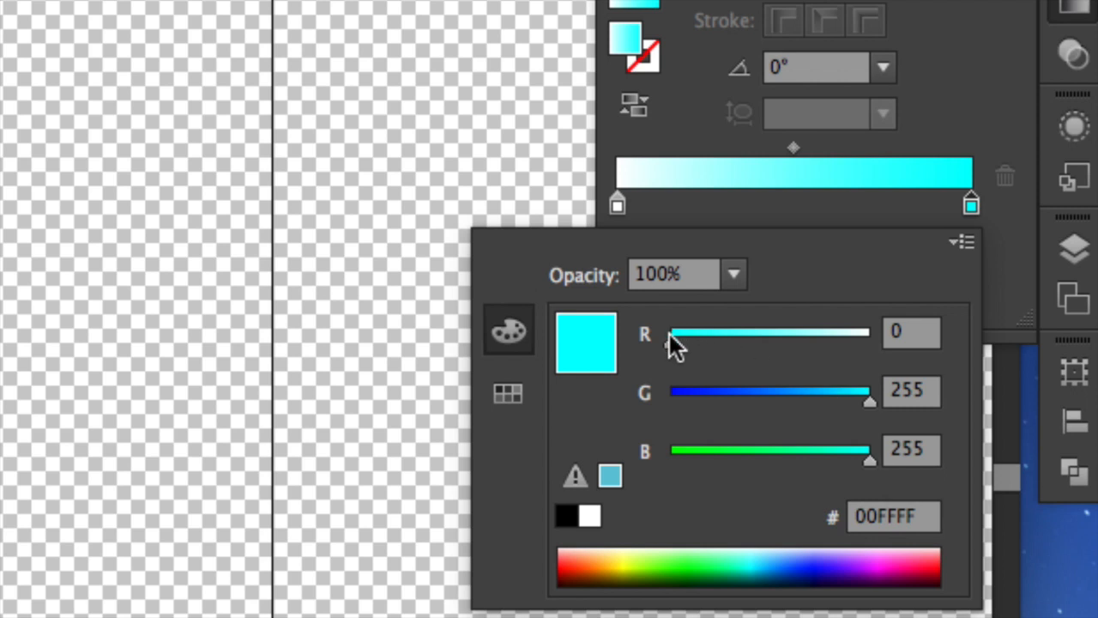
pyautogui.moveTo(671, 335); pyautogui.dragTo(878, 357)
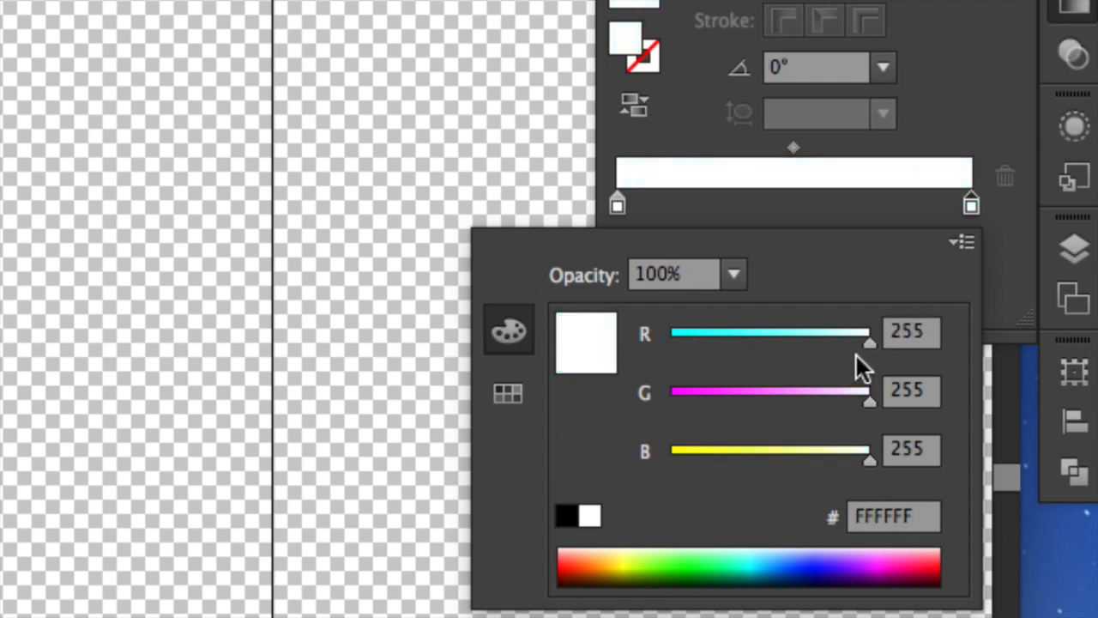
pyautogui.click(733, 275)
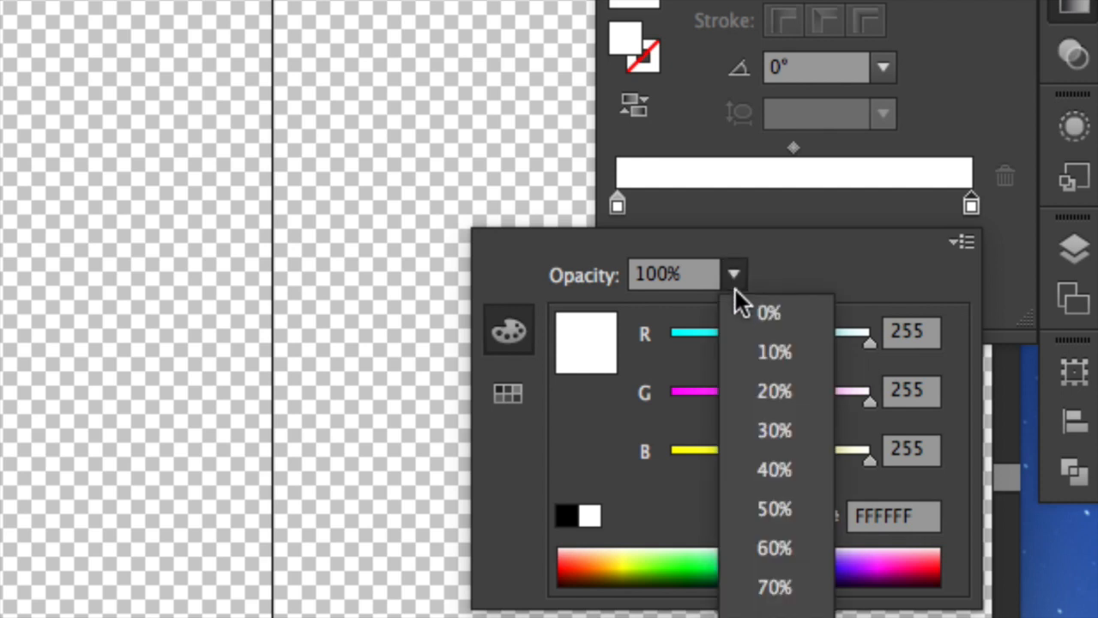
pyautogui.click(762, 367)
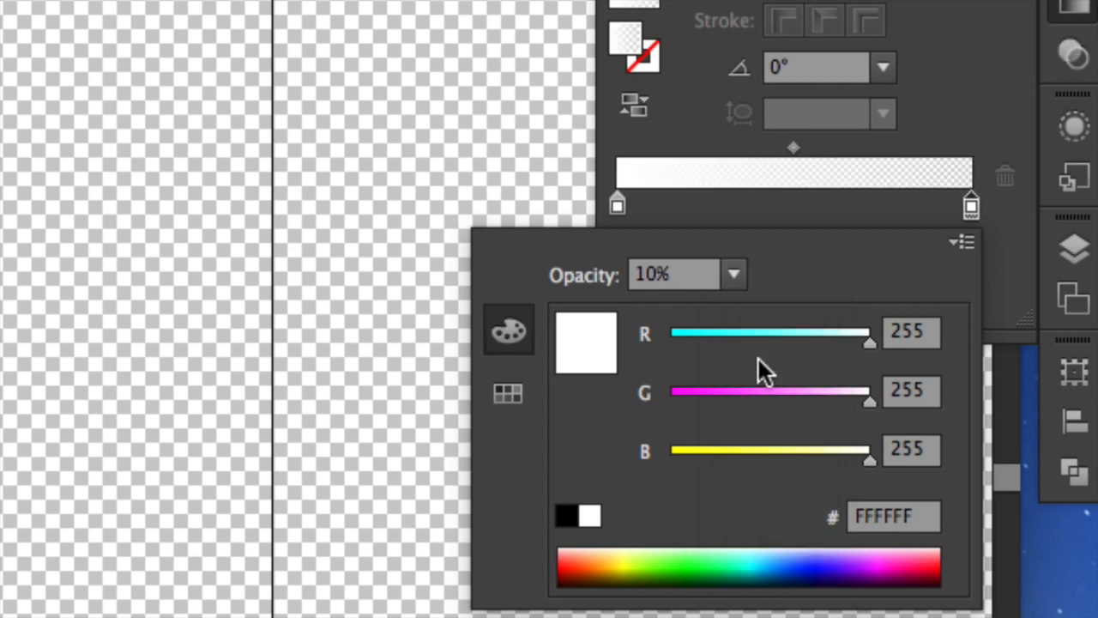
pyautogui.click(694, 227)
# Set the opacity of the gradient's starting white stop to 60%.
pyautogui.click(618, 206)
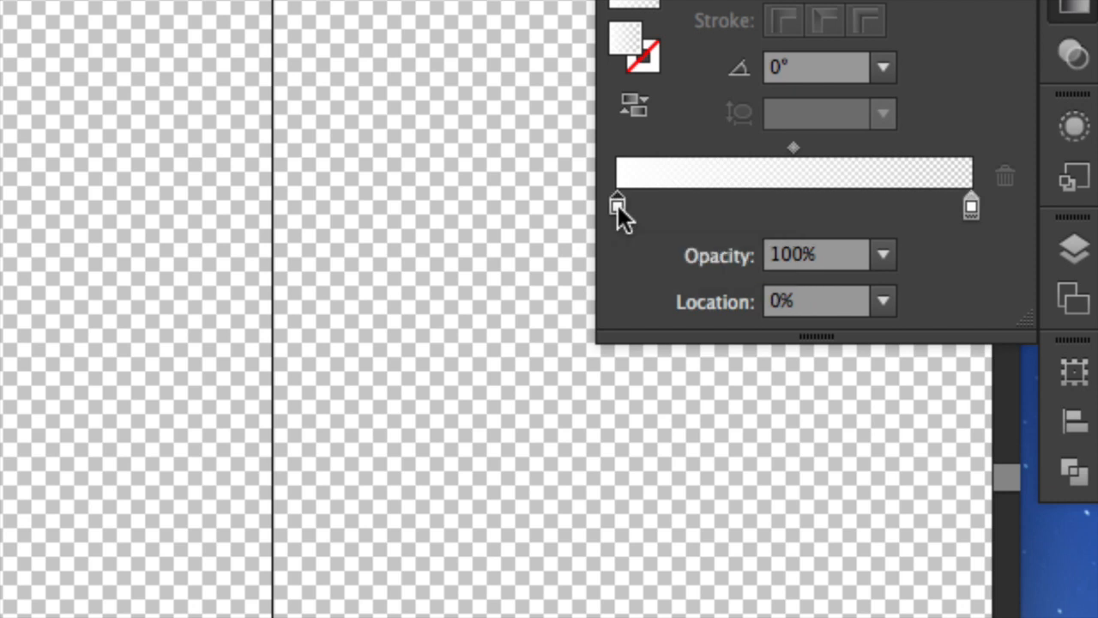
pyautogui.doubleClick(617, 204)
pyautogui.click(734, 275)
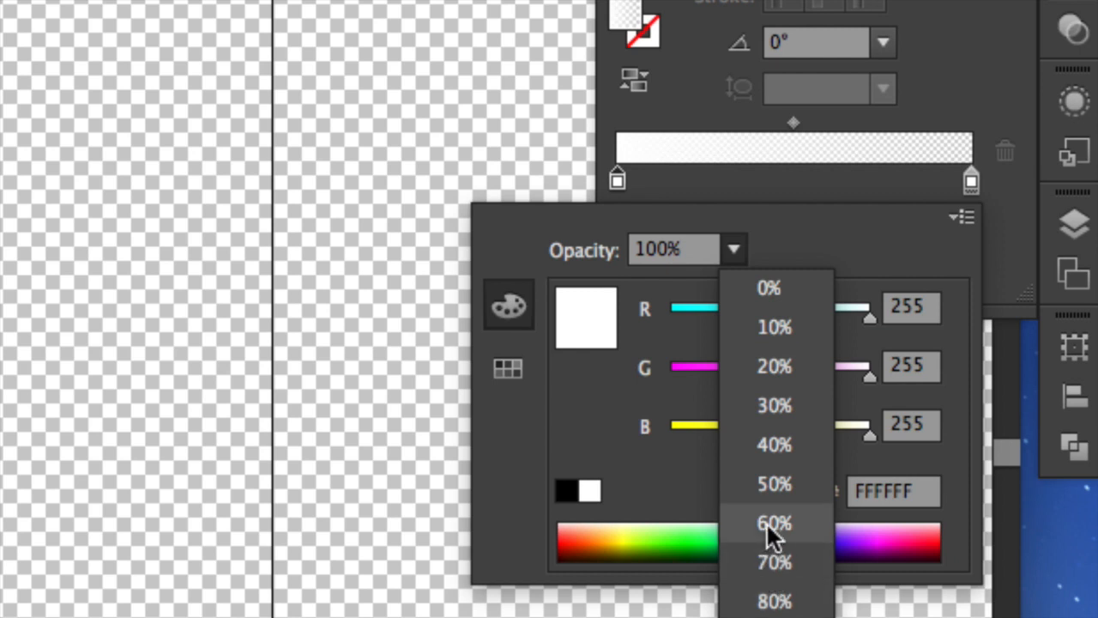
pyautogui.click(766, 522)
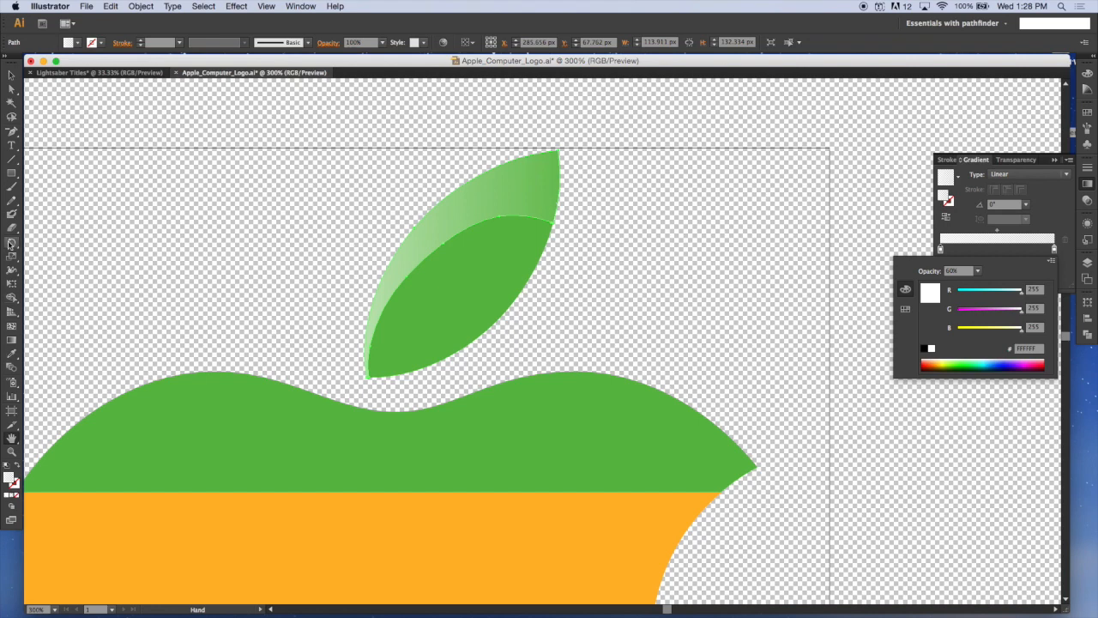
# Redirect the leaf highlight's gradient to about 141°, with its 60% white end at the leaf's lower right edge and its fade toward the upper left.
pyautogui.click(12, 340)
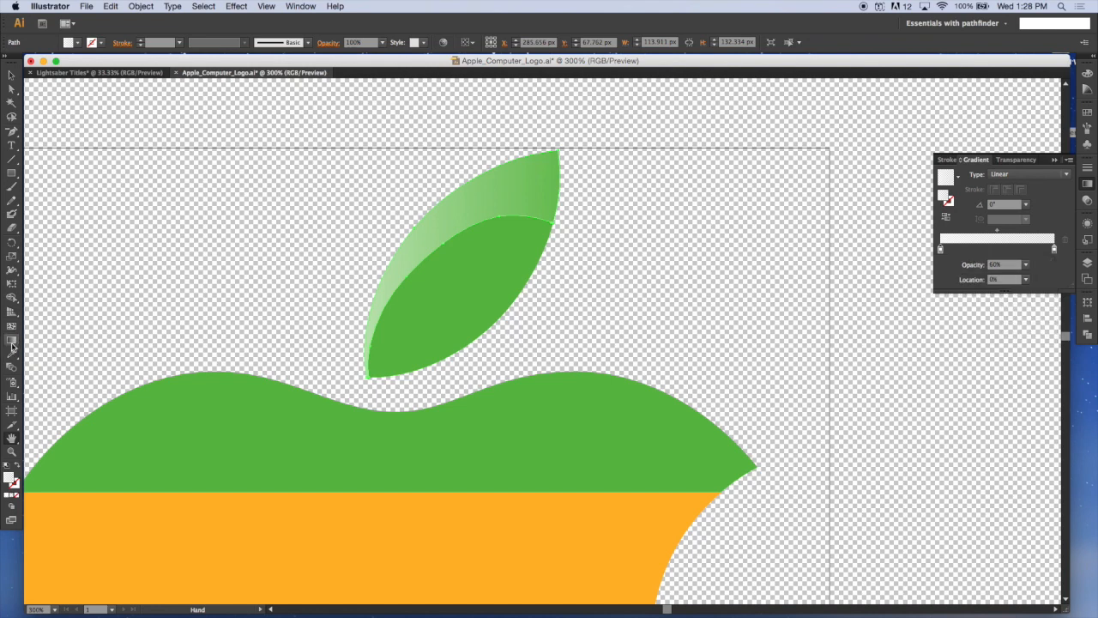
pyautogui.click(14, 341)
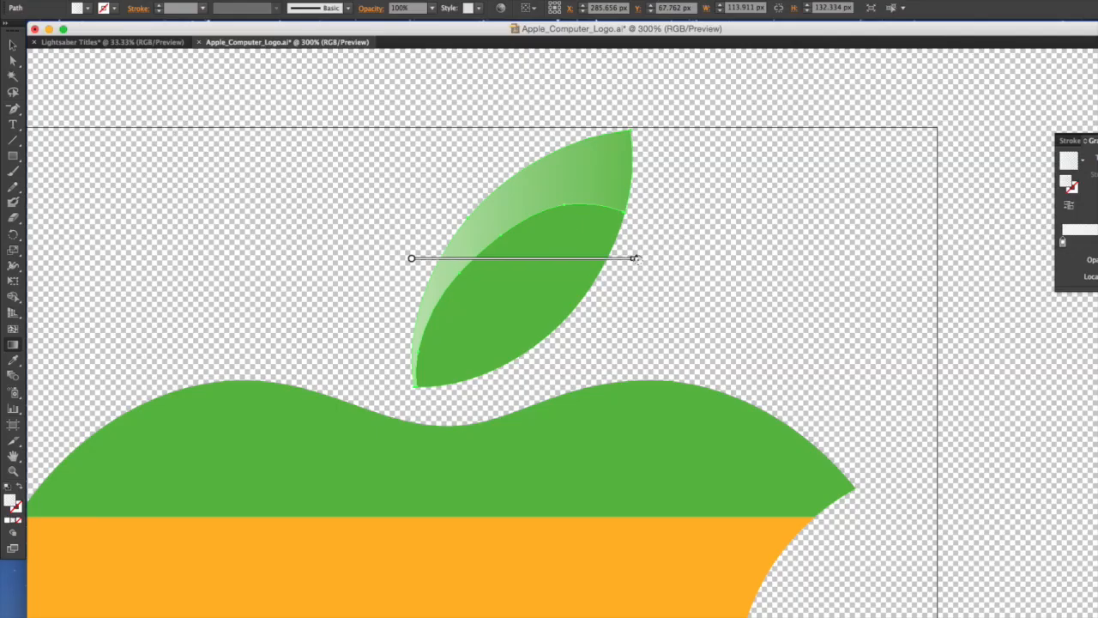
pyautogui.moveTo(640, 260)
pyautogui.mouseDown()
pyautogui.moveTo(609, 356)
pyautogui.moveTo(573, 411)
pyautogui.mouseUp()
pyautogui.moveTo(530, 369); pyautogui.dragTo(528, 367)
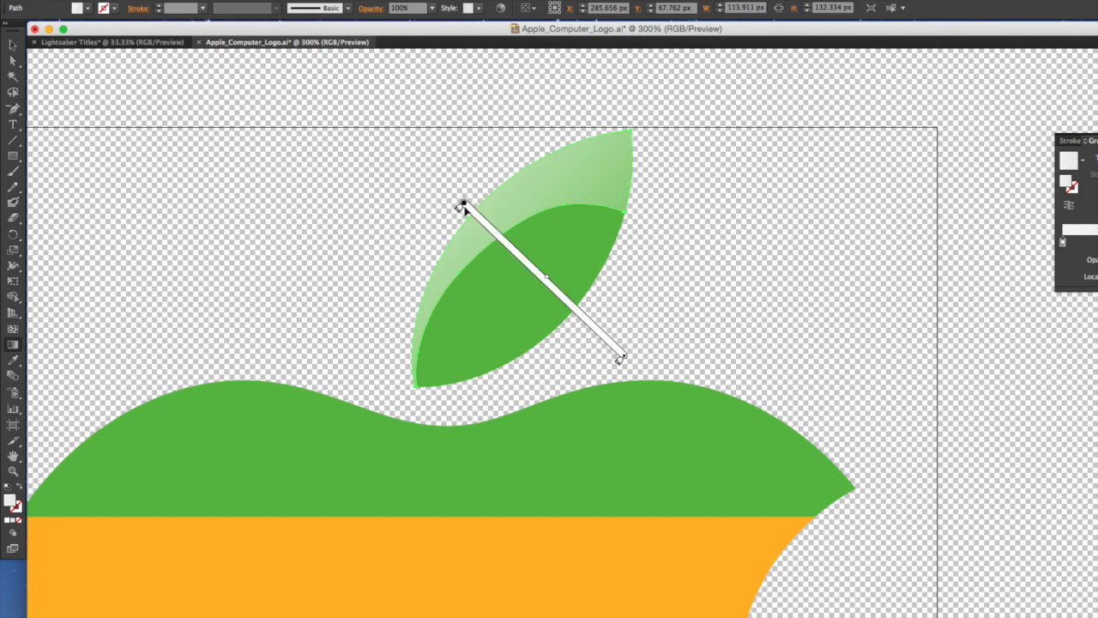
pyautogui.moveTo(623, 359); pyautogui.dragTo(574, 316)
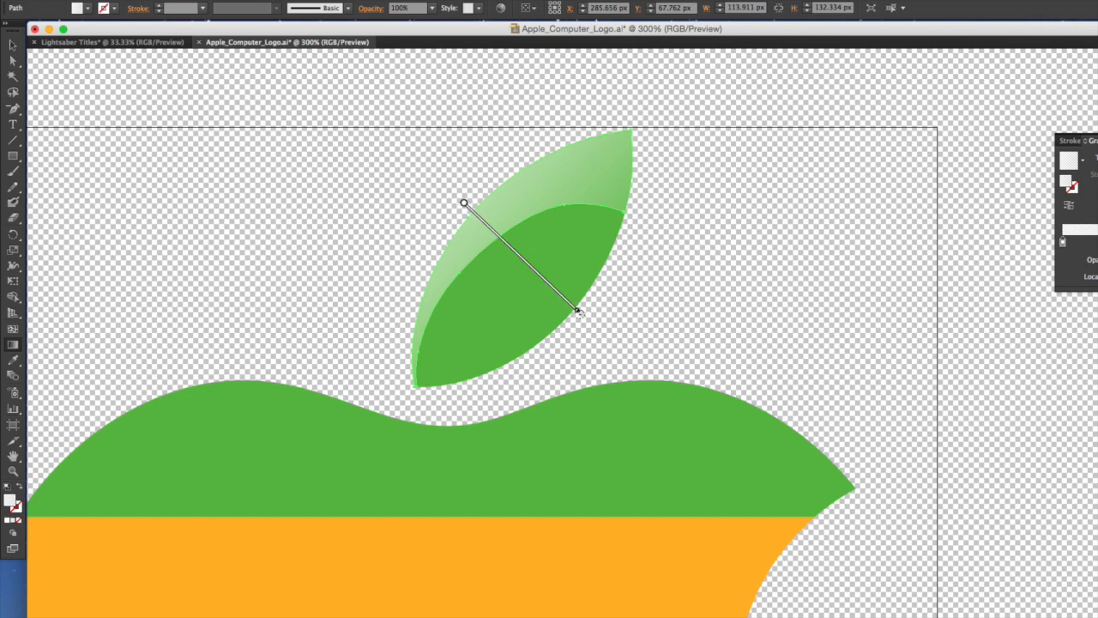
pyautogui.moveTo(578, 312)
pyautogui.mouseDown()
pyautogui.moveTo(578, 268)
pyautogui.moveTo(437, 37)
pyautogui.moveTo(337, 113)
pyautogui.mouseUp()
pyautogui.moveTo(403, 163); pyautogui.dragTo(507, 261)
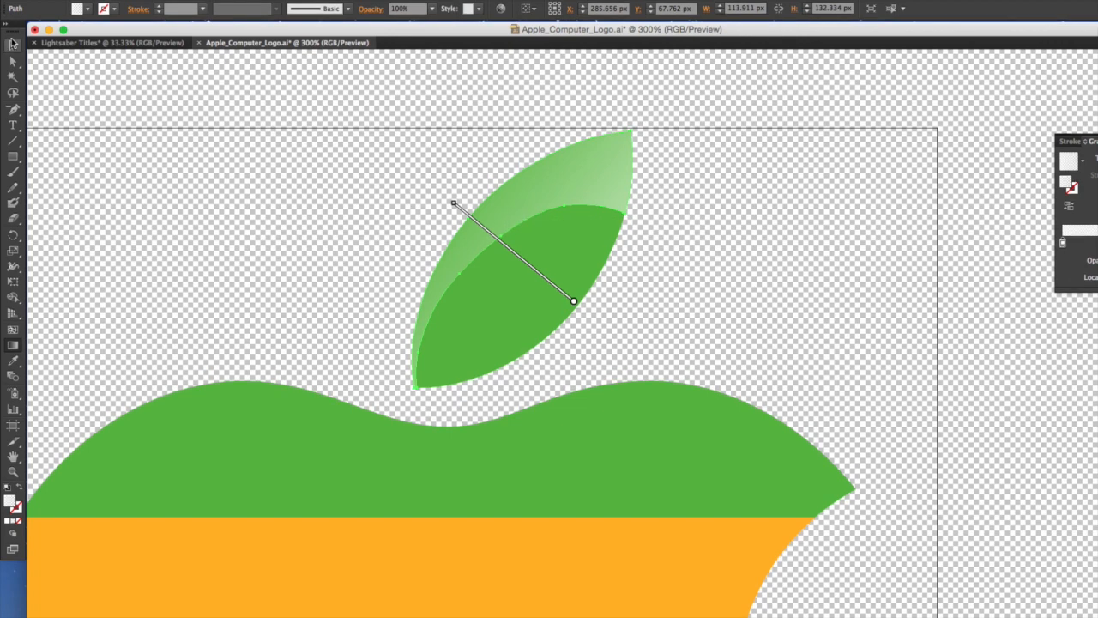
pyautogui.press('v')
pyautogui.click(267, 231)
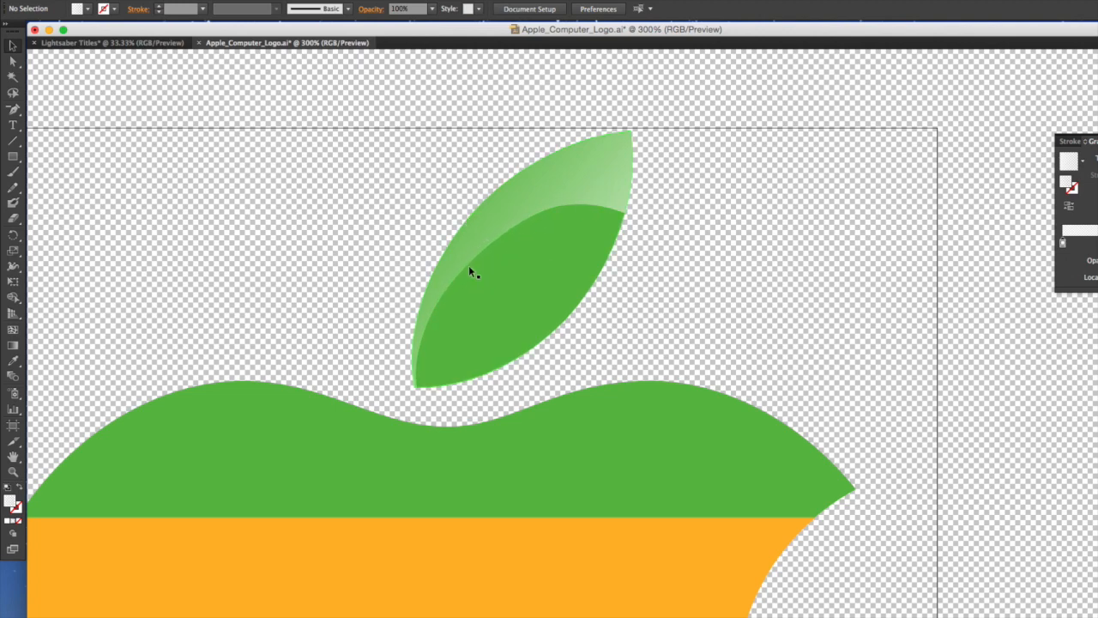
# Duplicate all the coloured stripes of the apple body in Layer 2 as a pasted copy.
pyautogui.press('super+minus')
pyautogui.press('super+minus')
pyautogui.press('super+minus')
pyautogui.press('super+minus')
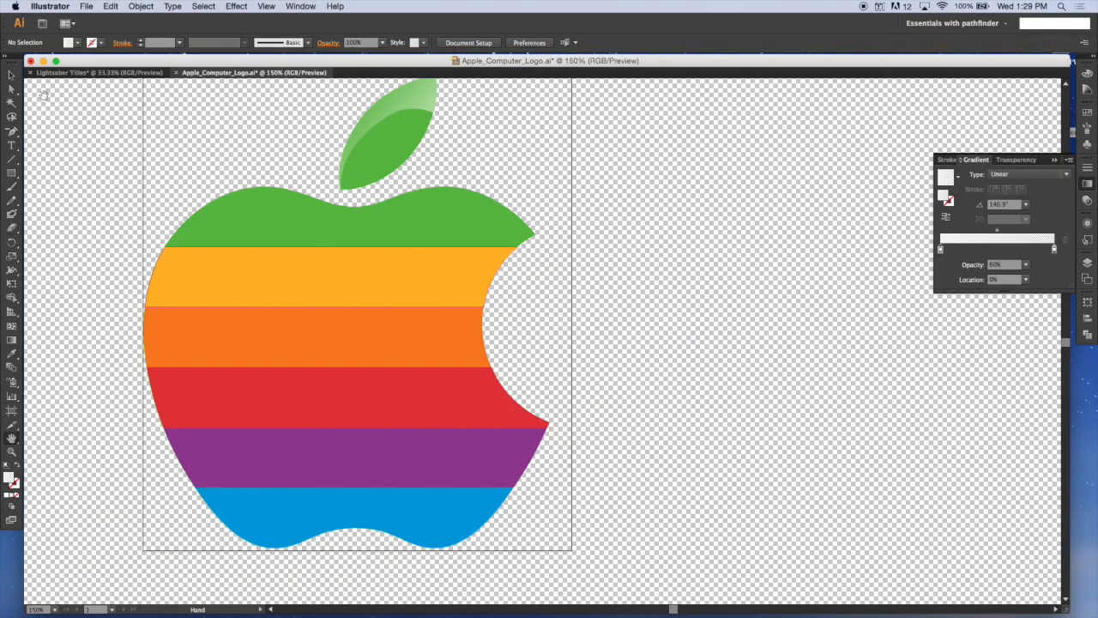
pyautogui.click(12, 76)
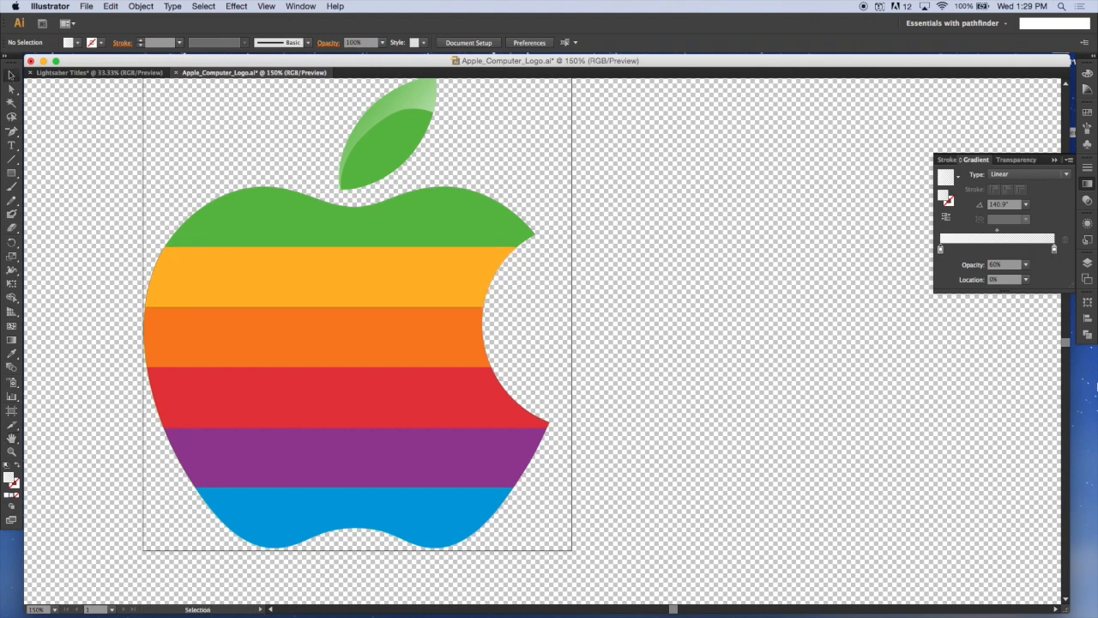
pyautogui.click(1087, 334)
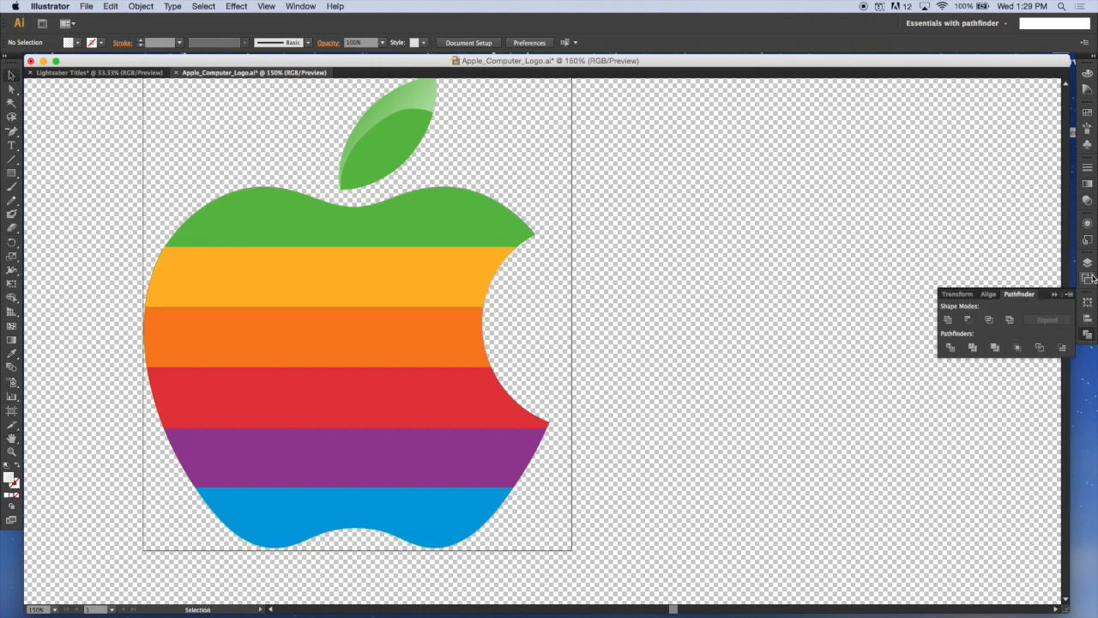
pyautogui.click(1087, 264)
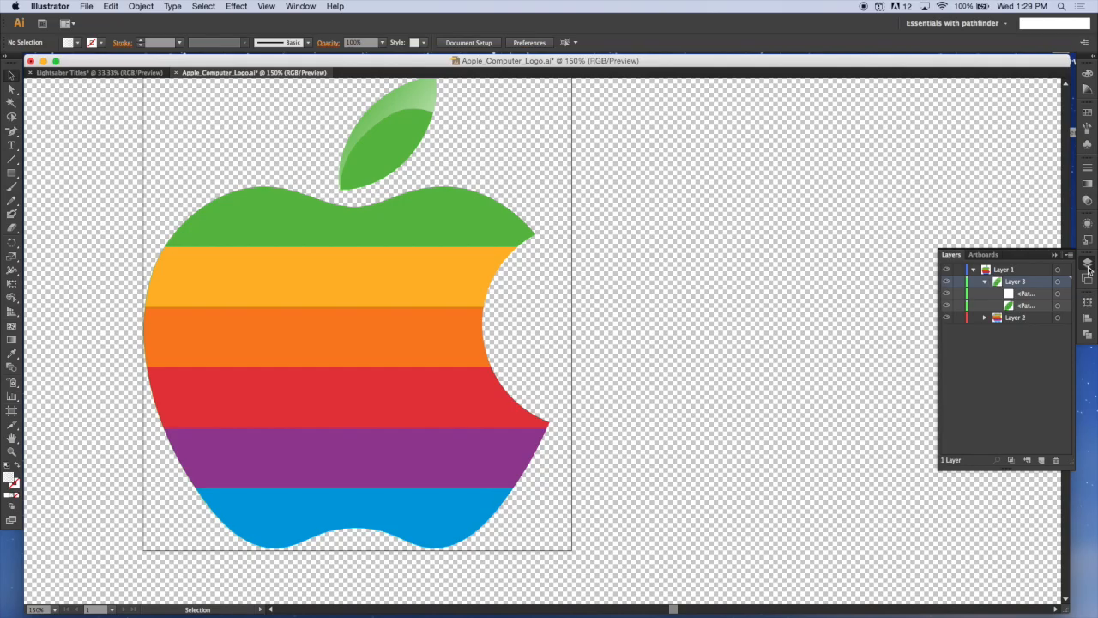
pyautogui.click(985, 282)
pyautogui.click(985, 293)
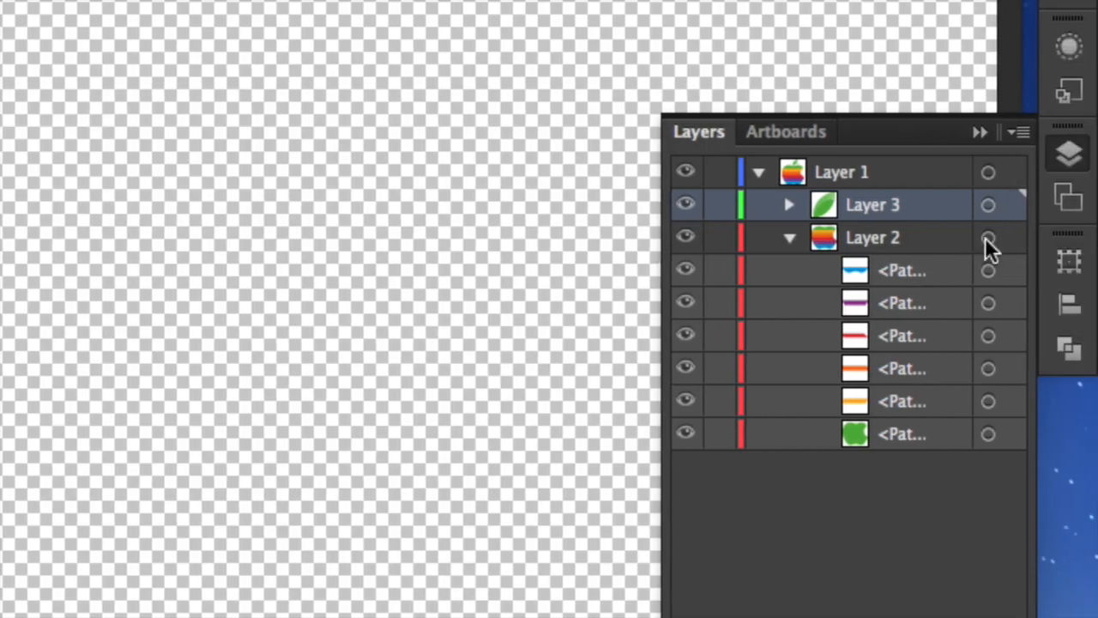
pyautogui.click(988, 238)
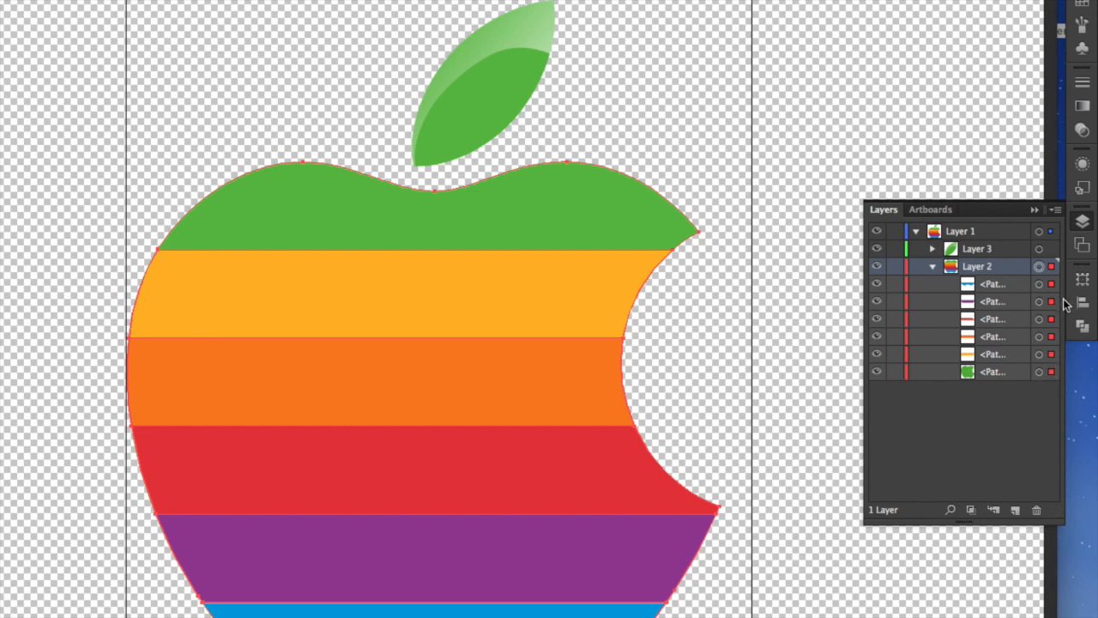
pyautogui.hotkey('ctrl', 'v')
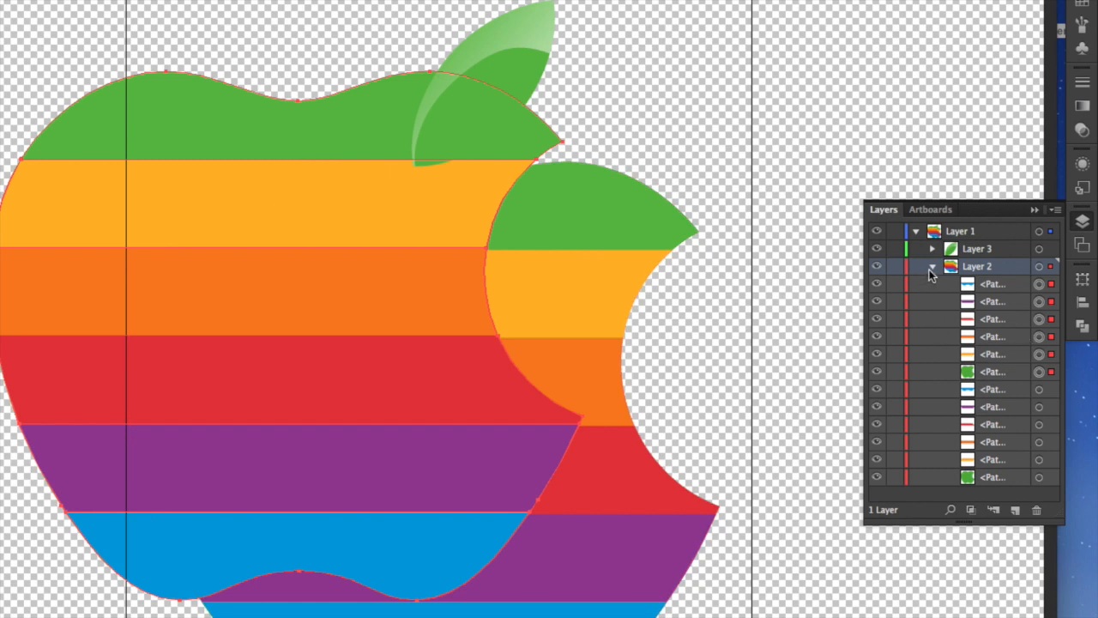
# Move the six pasted stripes out of Layer 2 to just above it in Layer 1, and unite them into a single shape.
pyautogui.click(998, 286)
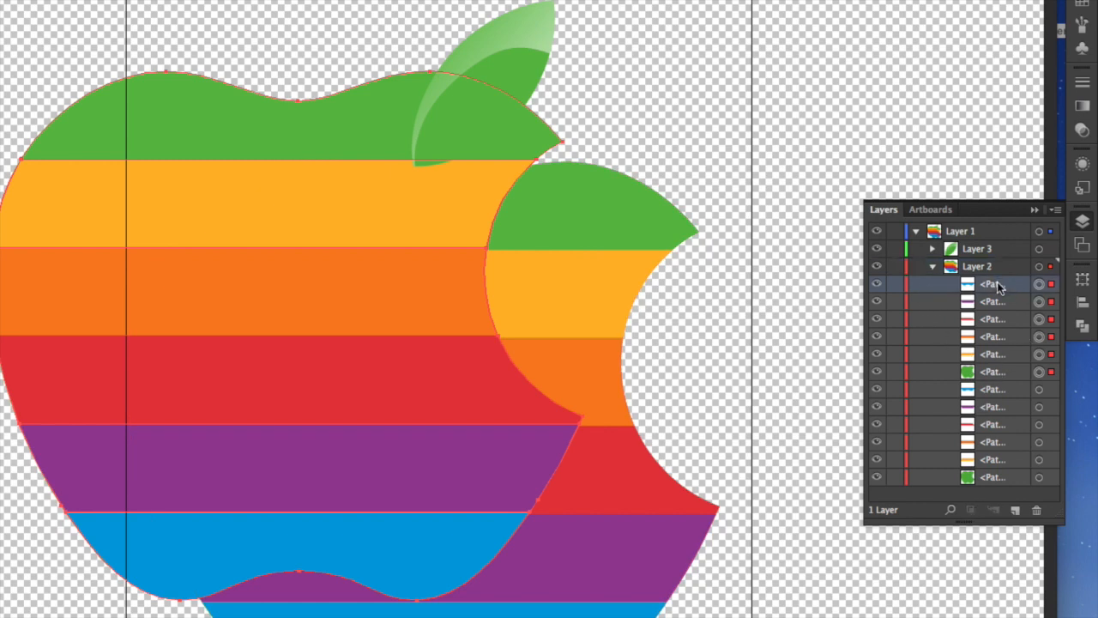
pyautogui.moveTo(998, 286); pyautogui.dragTo(992, 256)
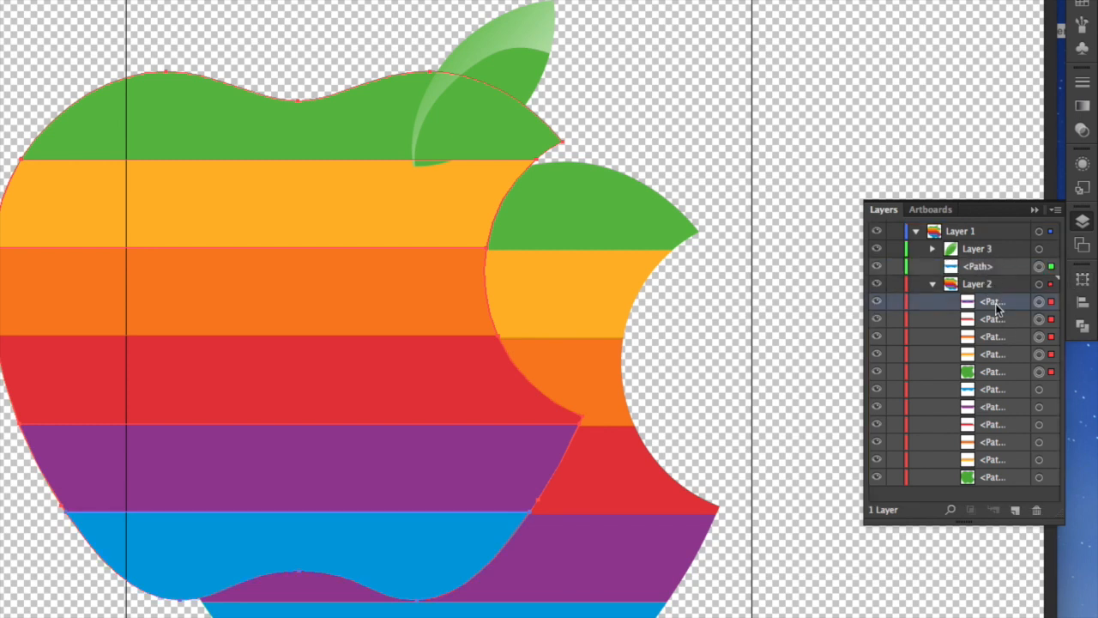
pyautogui.moveTo(990, 302); pyautogui.dragTo(993, 280)
pyautogui.moveTo(993, 319); pyautogui.dragTo(993, 296)
pyautogui.moveTo(993, 338); pyautogui.dragTo(993, 319)
pyautogui.moveTo(997, 376); pyautogui.dragTo(993, 329)
pyautogui.moveTo(1032, 376); pyautogui.dragTo(1002, 349)
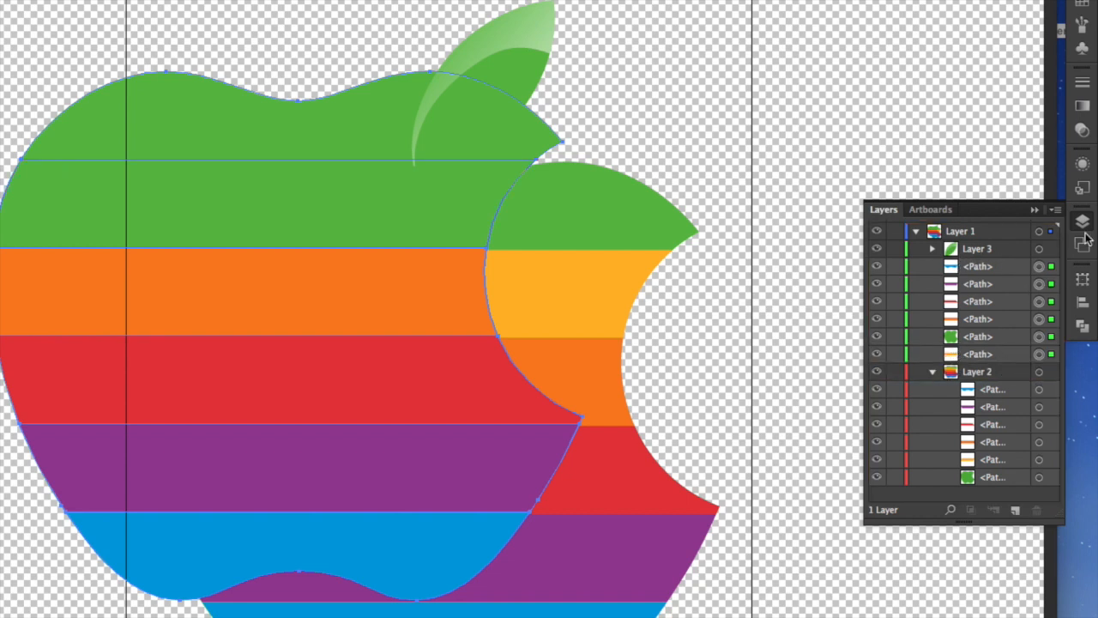
pyautogui.click(1082, 326)
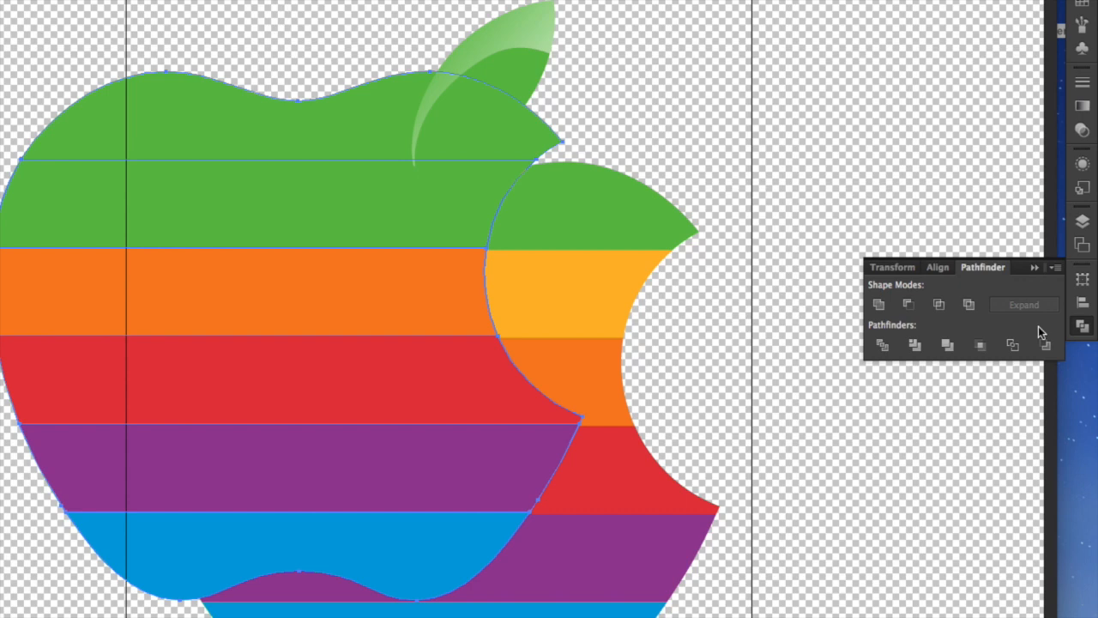
pyautogui.click(877, 306)
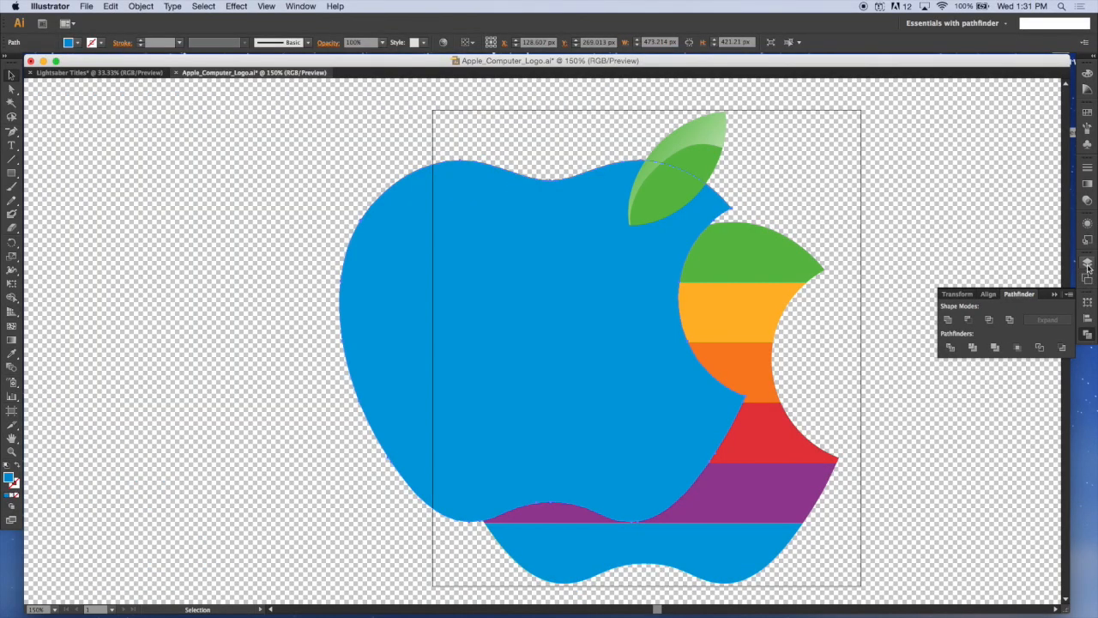
# Lock Layer 2 and move the united blue apple shape exactly over the striped apple.
pyautogui.click(1083, 222)
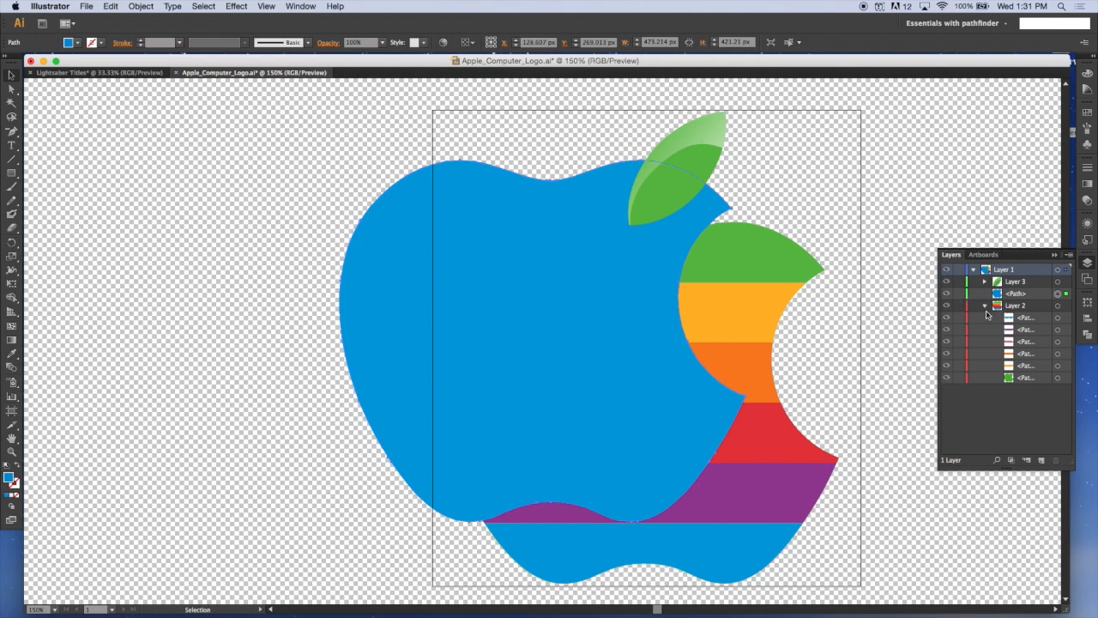
pyautogui.click(986, 308)
pyautogui.click(959, 306)
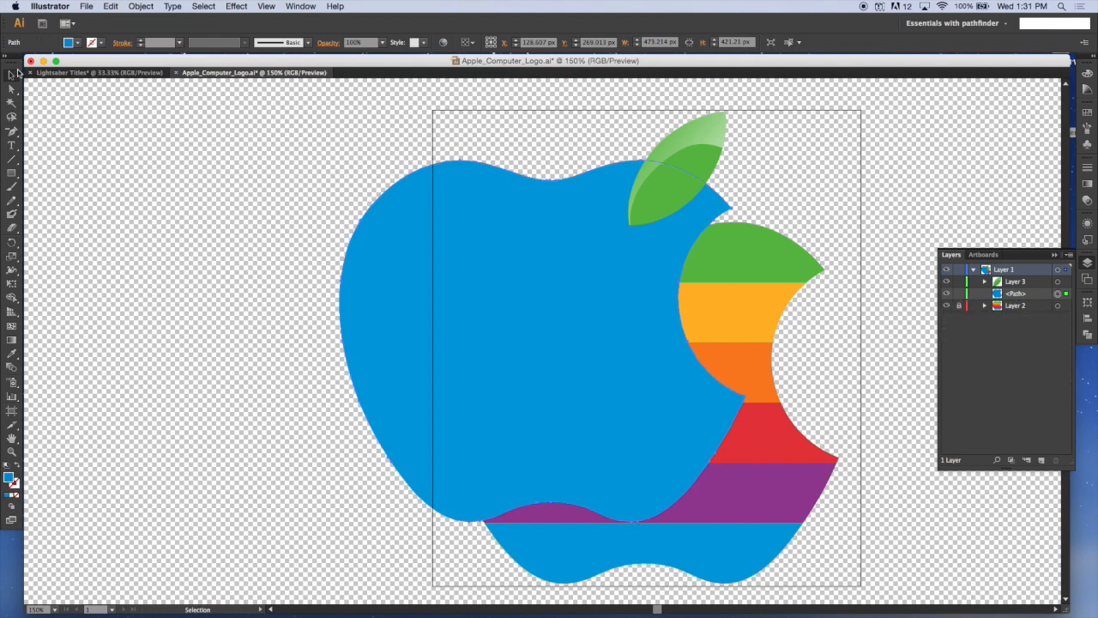
pyautogui.moveTo(518, 342); pyautogui.dragTo(609, 395)
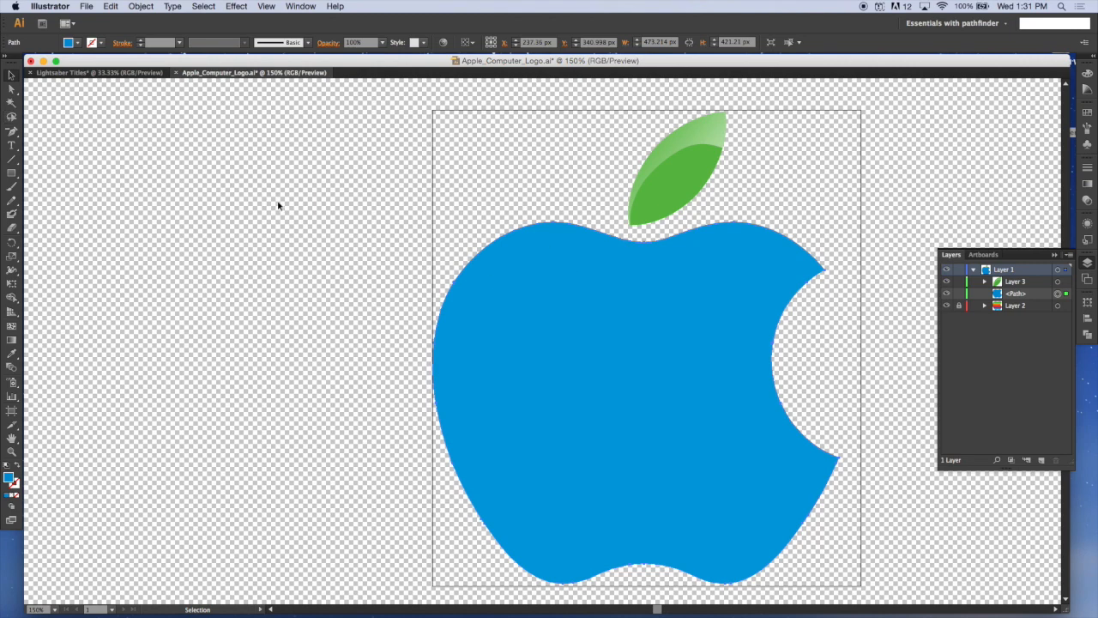
# Delete the blue shape's anchor points around the bottom notch and at the pointed tip below the bite.
pyautogui.click(13, 131)
pyautogui.click(838, 457)
pyautogui.click(645, 564)
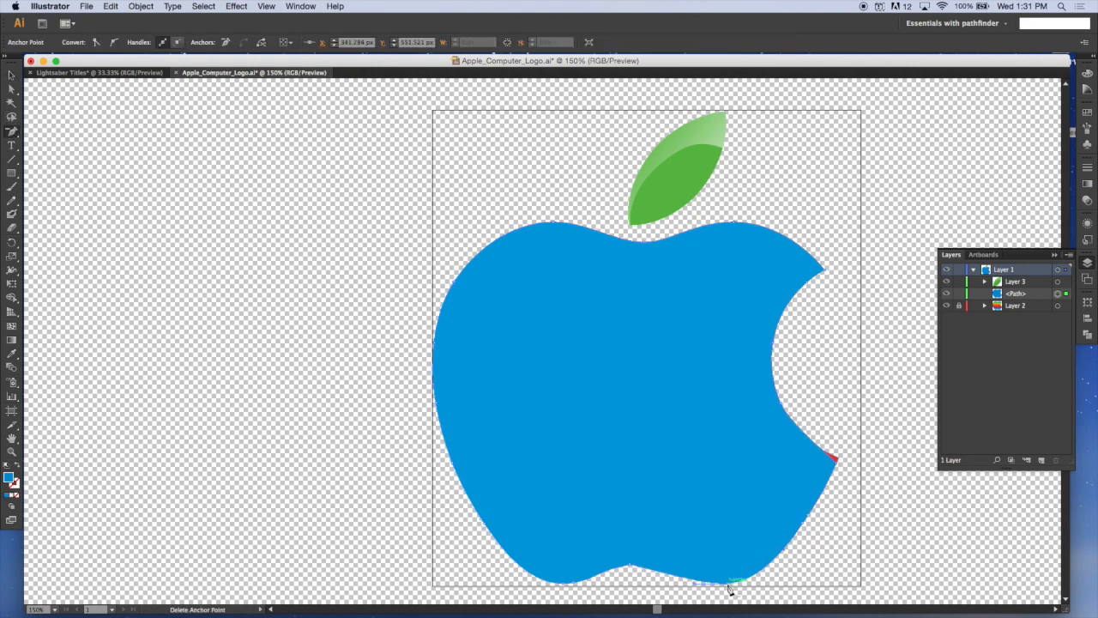
pyautogui.click(730, 586)
pyautogui.click(530, 297)
pyautogui.click(633, 570)
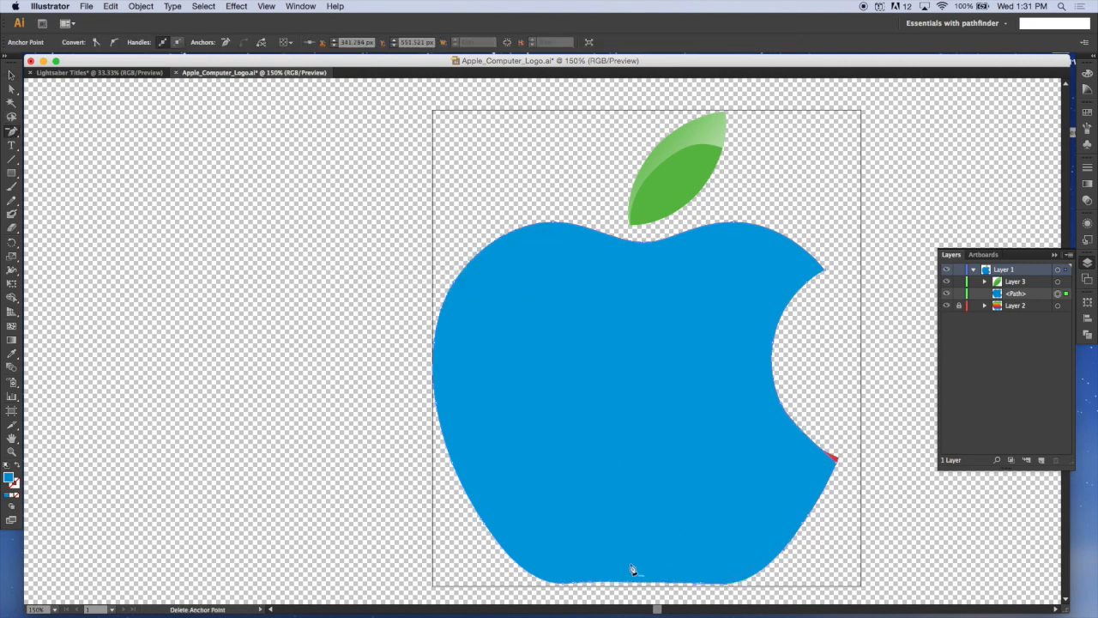
pyautogui.click(811, 519)
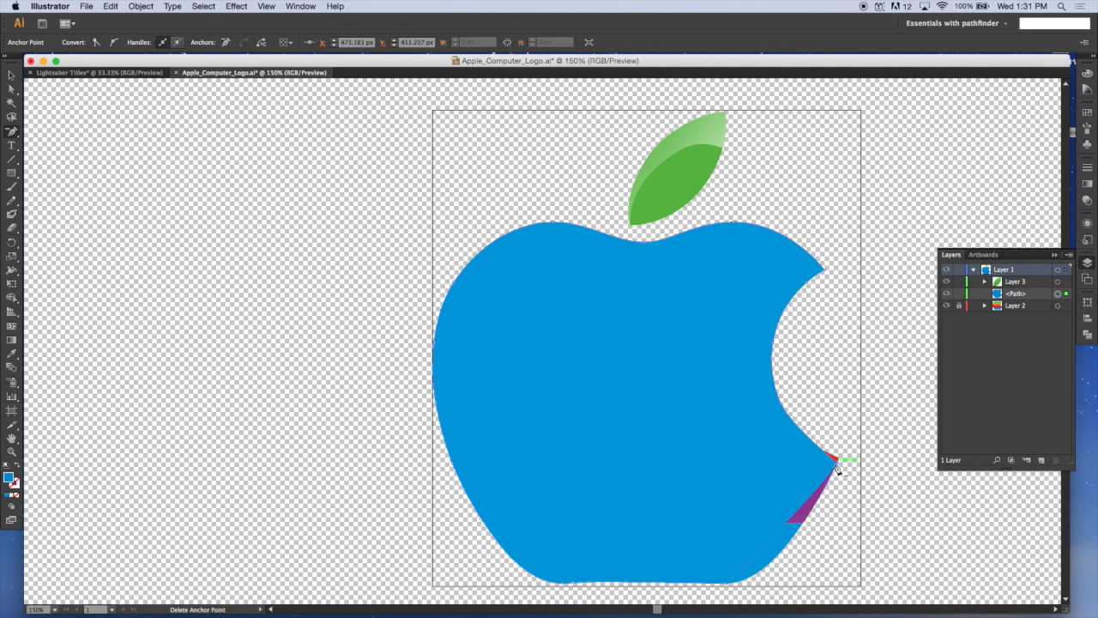
pyautogui.press('super+equal')
pyautogui.press('super+equal')
pyautogui.press('super+equal')
pyautogui.moveTo(881, 504); pyautogui.dragTo(434, 222)
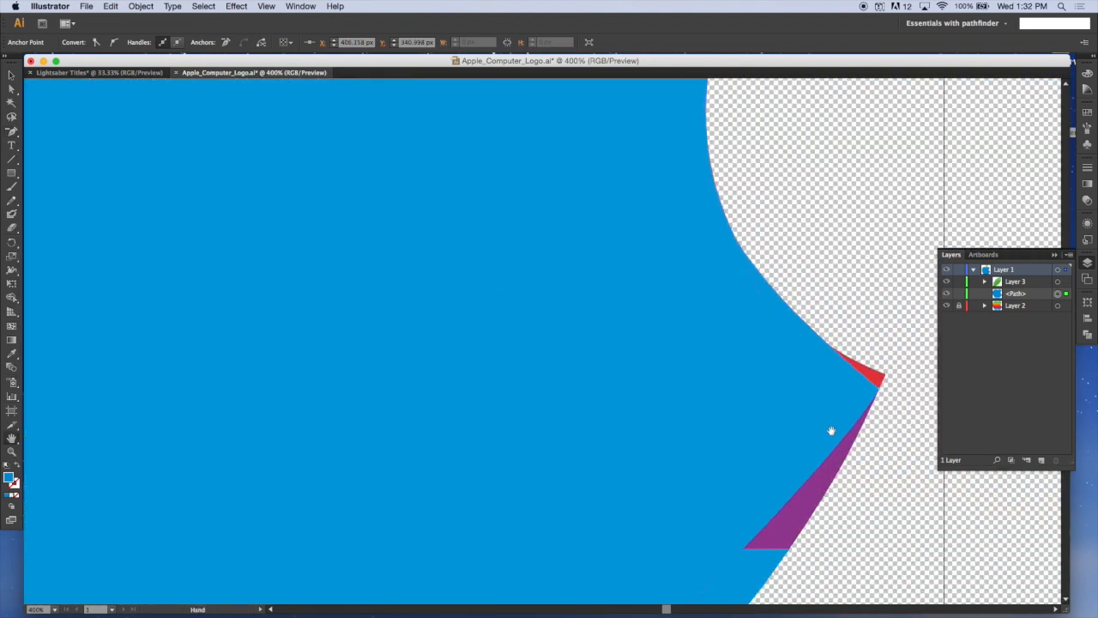
pyautogui.click(880, 387)
# Delete the blue shape's remaining lower anchor points so its edge runs diagonally from the lower left side to the middle of the bite.
pyautogui.moveTo(474, 508); pyautogui.dragTo(666, 295)
pyautogui.press('v')
pyautogui.press('-')
pyautogui.click(775, 496)
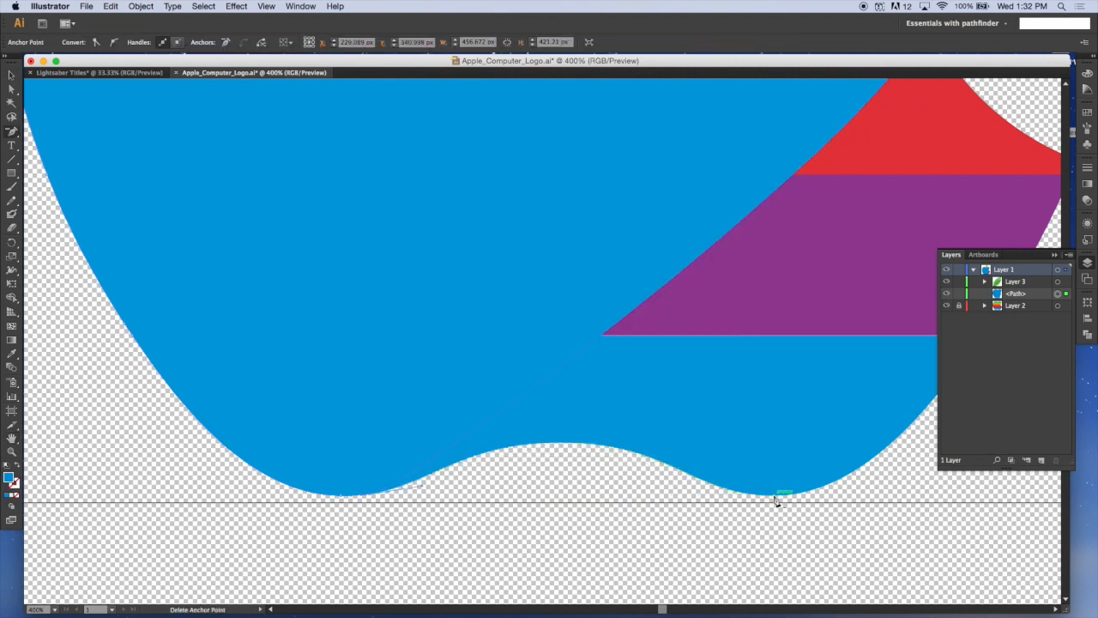
pyautogui.click(367, 497)
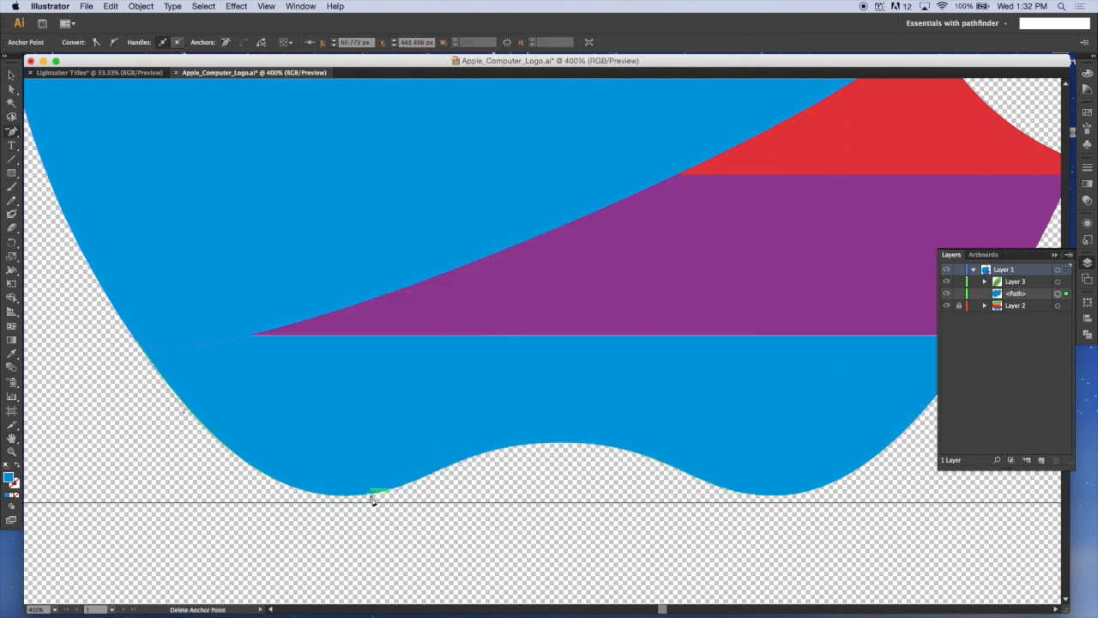
pyautogui.click(137, 337)
pyautogui.press('super+minus')
pyautogui.press('super+minus')
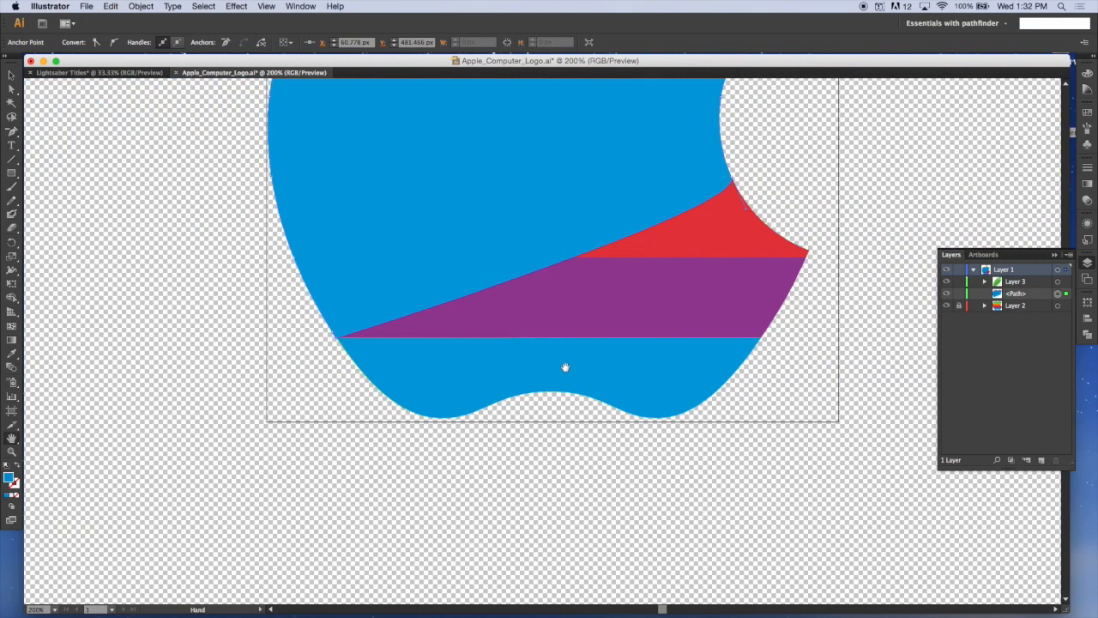
pyautogui.moveTo(564, 367); pyautogui.dragTo(513, 546)
pyautogui.click(690, 358)
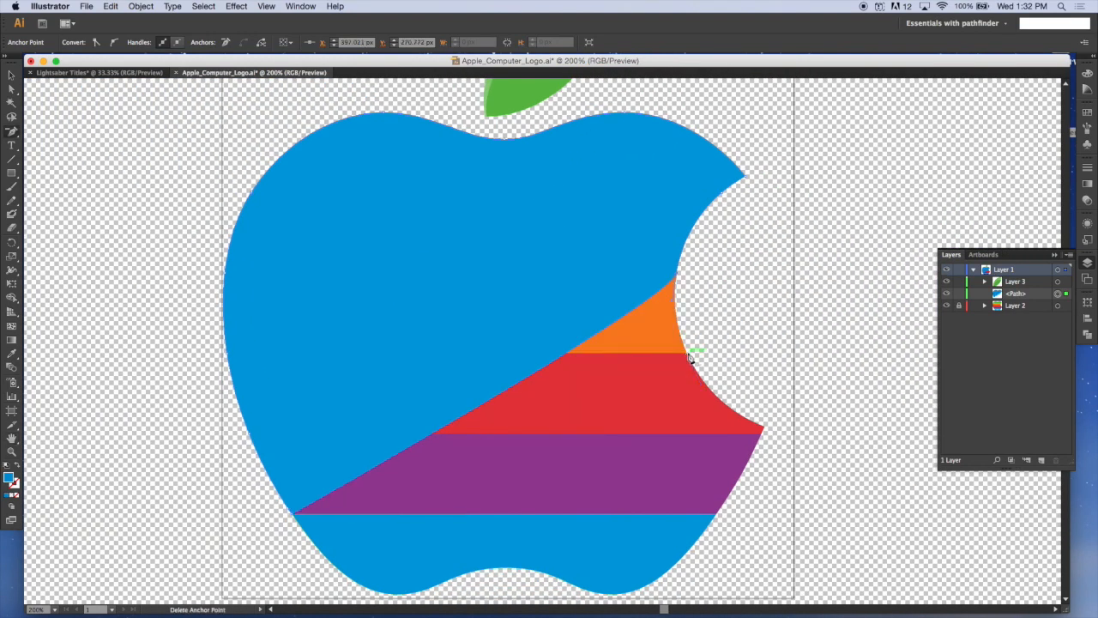
# Bend the blue shape's diagonal edge into an upward arch using the curve handle of the anchor at the bite.
pyautogui.press('v')
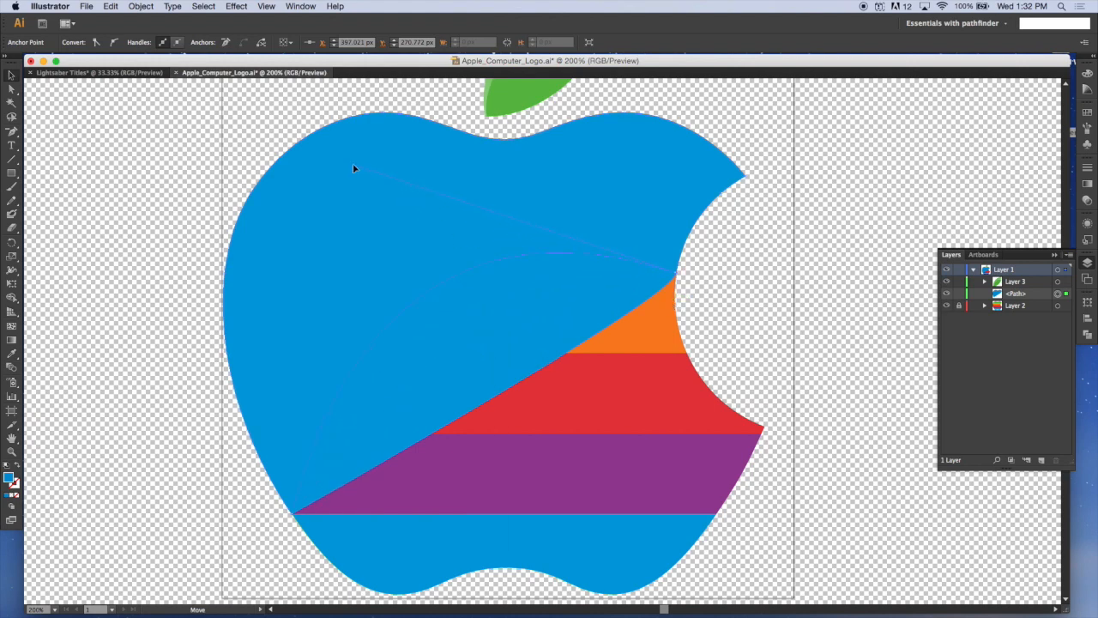
pyautogui.hotkey('ctrl', 'z')
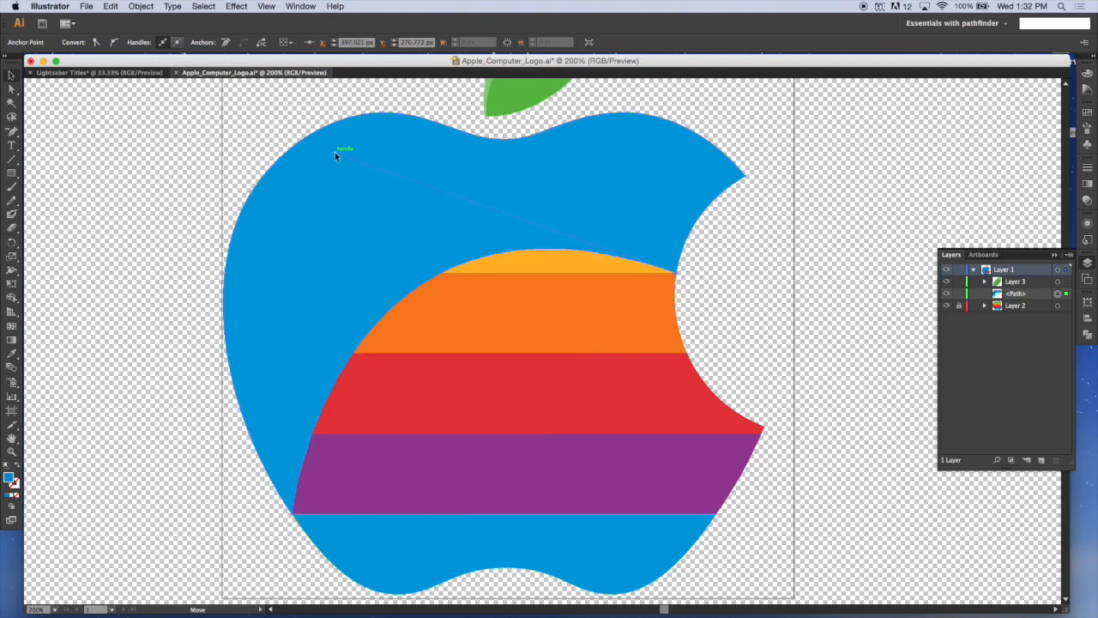
# Apply the leaf highlight's semi-transparent white gradient to the blue shape with the Eyedropper, and deselect it.
pyautogui.scroll(3, 675, 335)
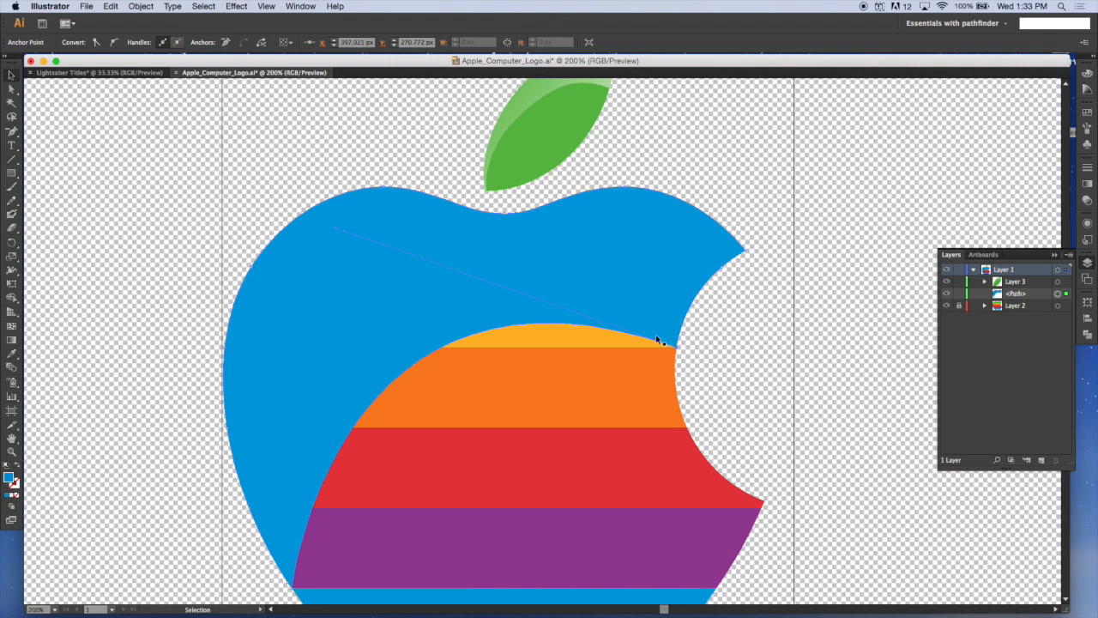
pyautogui.click(11, 353)
pyautogui.click(532, 88)
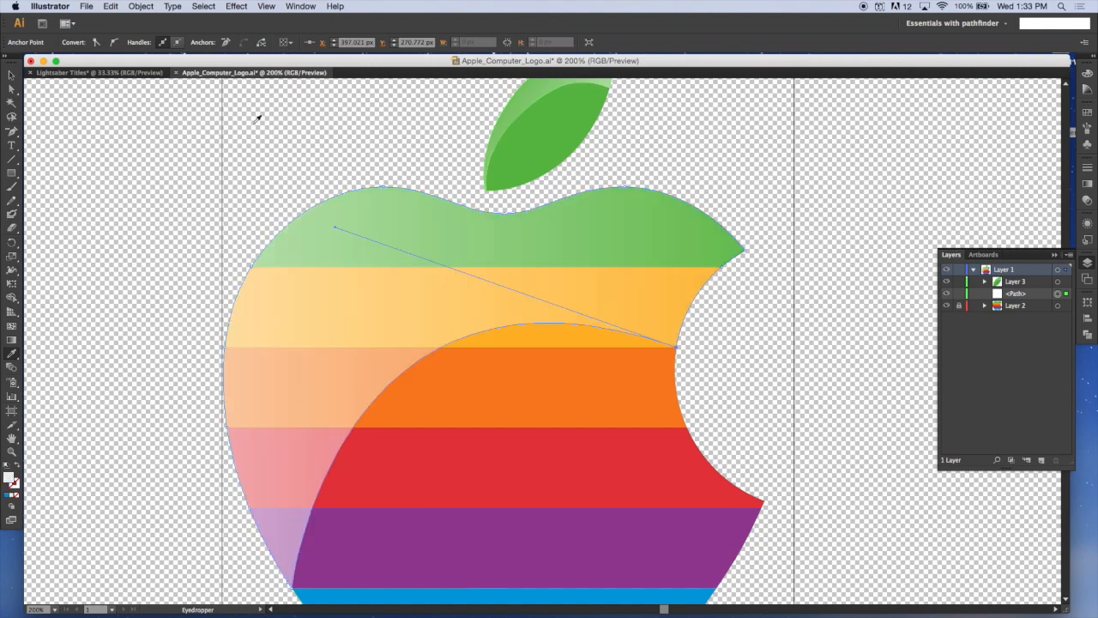
pyautogui.click(12, 76)
pyautogui.click(219, 256)
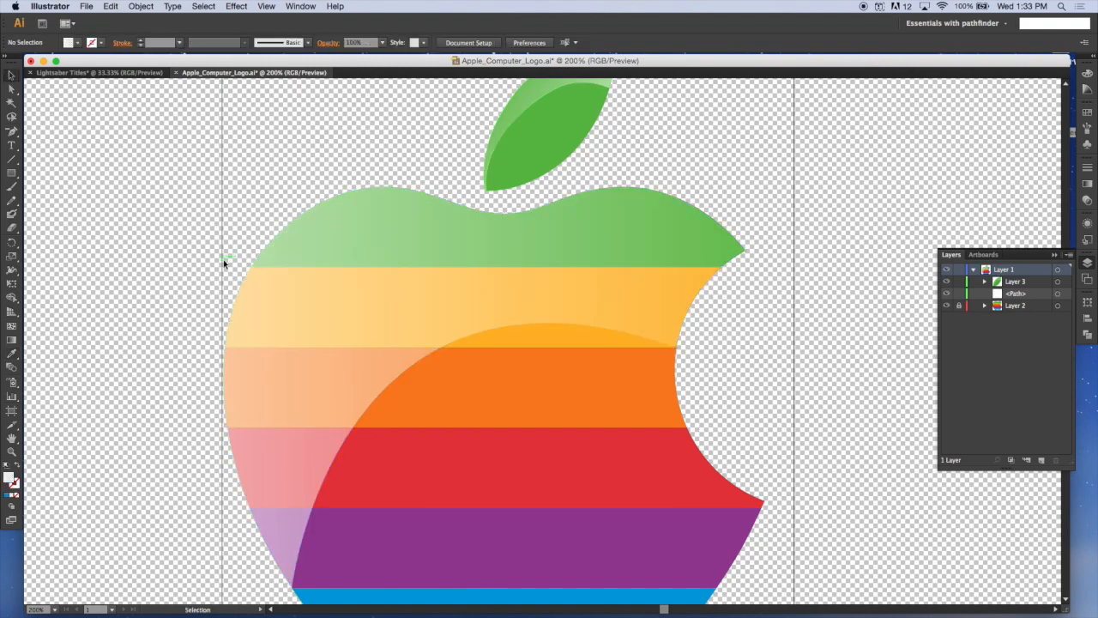
pyautogui.press('super+minus')
pyautogui.press('super+minus')
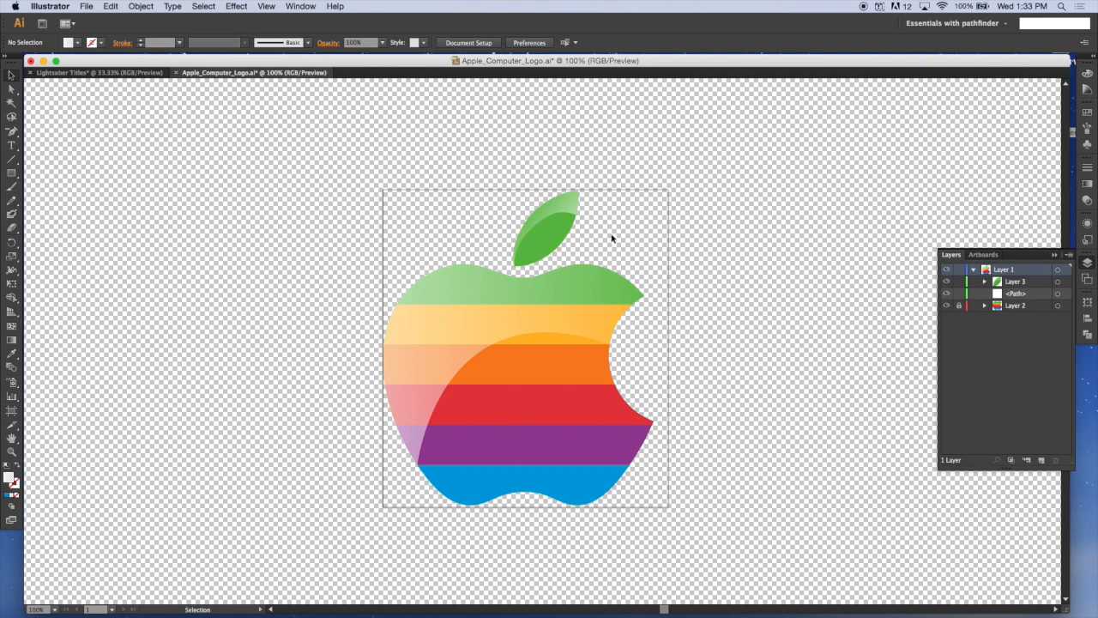
# Fill the apple body's highlight shape with the saved semi-transparent gradient swatch.
pyautogui.click(1088, 113)
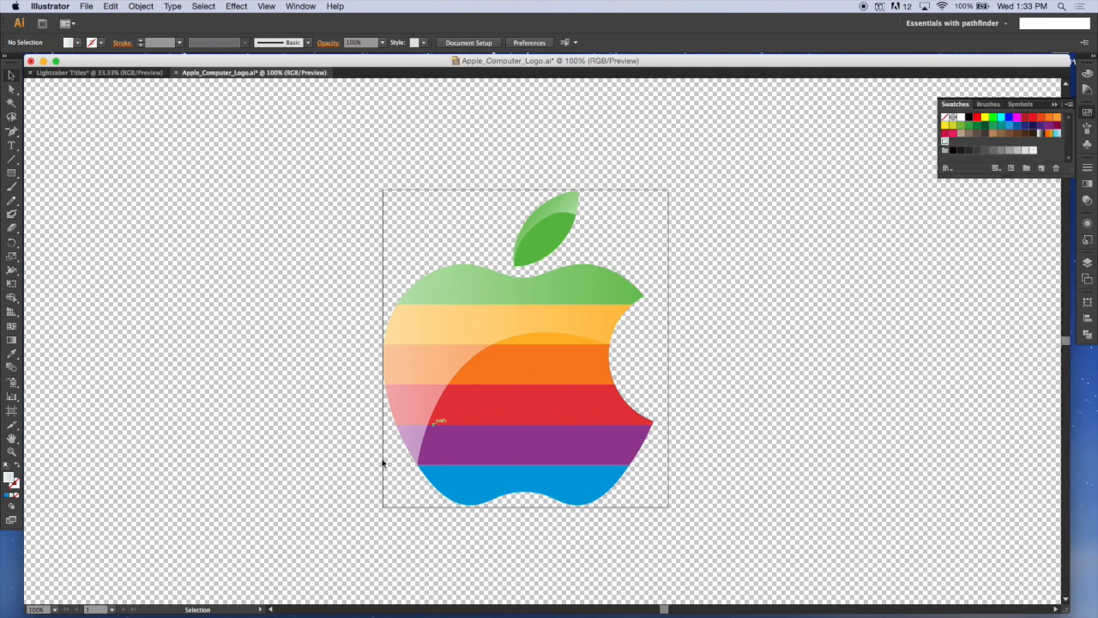
pyautogui.click(389, 392)
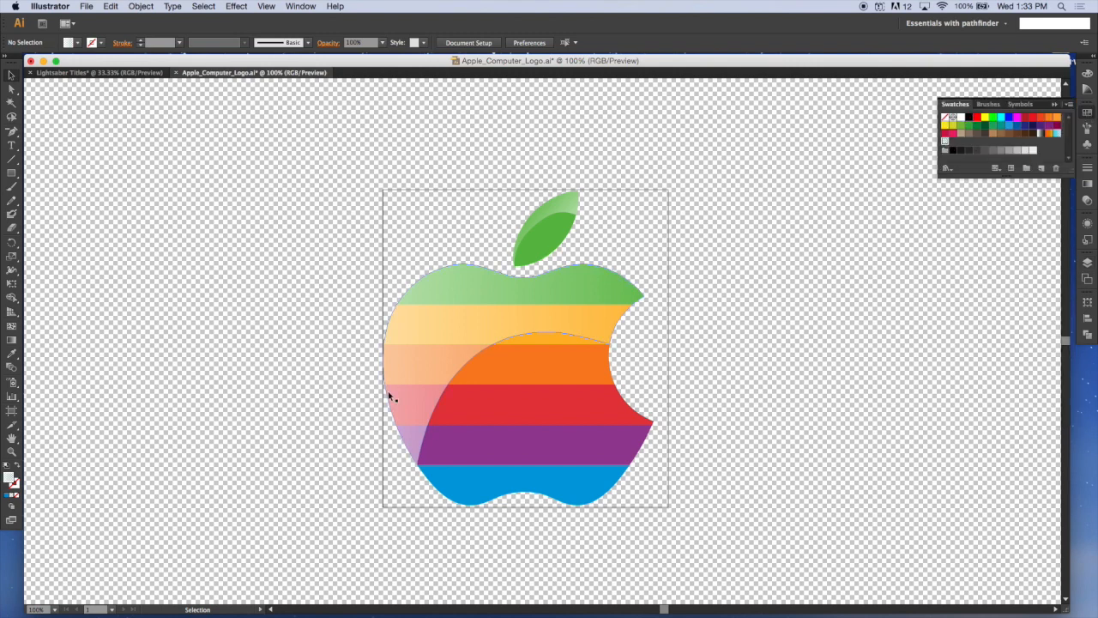
pyautogui.click(945, 145)
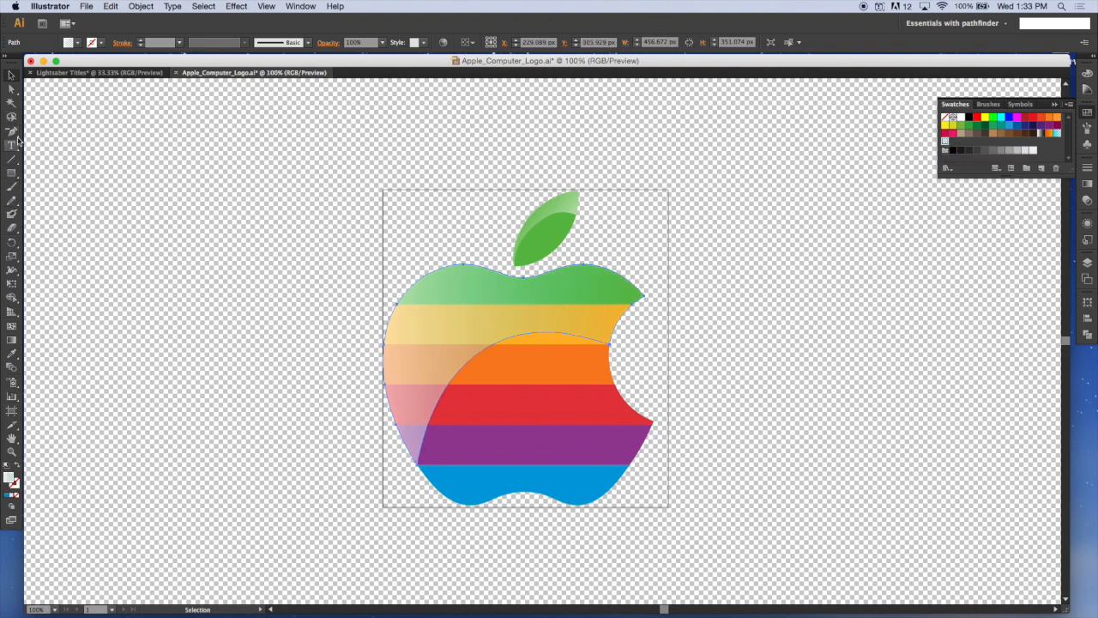
# Trim the apple highlight with the Eraser, rounding its tip above the bite and its lower left end.
pyautogui.click(18, 227)
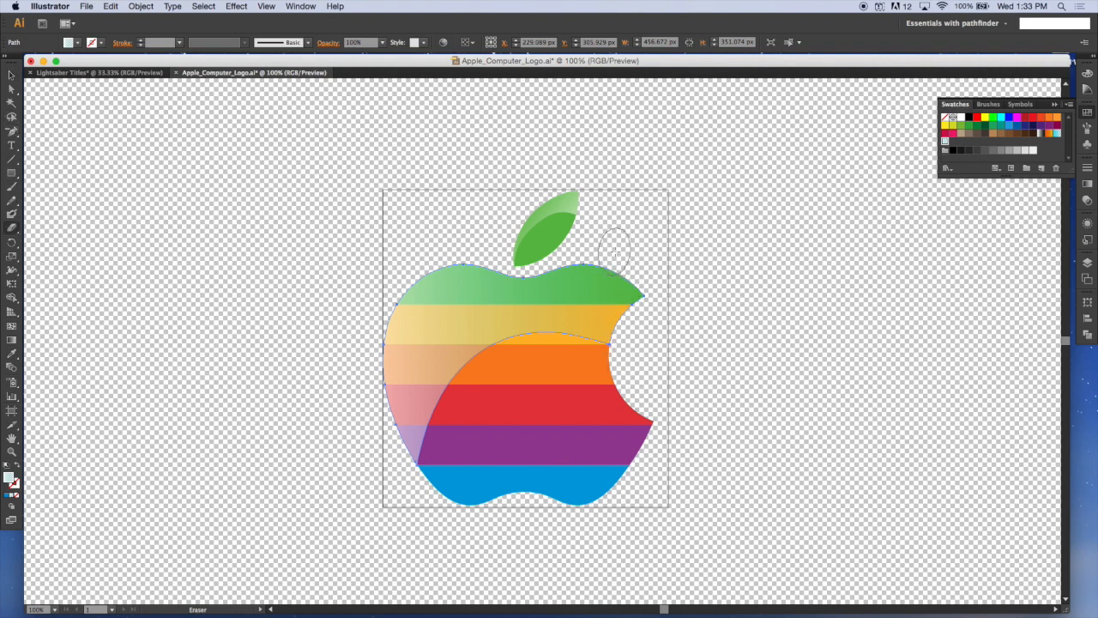
pyautogui.moveTo(614, 248)
pyautogui.mouseDown()
pyautogui.moveTo(645, 291)
pyautogui.moveTo(648, 319)
pyautogui.moveTo(606, 353)
pyautogui.moveTo(540, 357)
pyautogui.mouseUp()
pyautogui.moveTo(449, 432)
pyautogui.mouseDown()
pyautogui.moveTo(423, 462)
pyautogui.moveTo(388, 447)
pyautogui.moveTo(371, 406)
pyautogui.mouseUp()
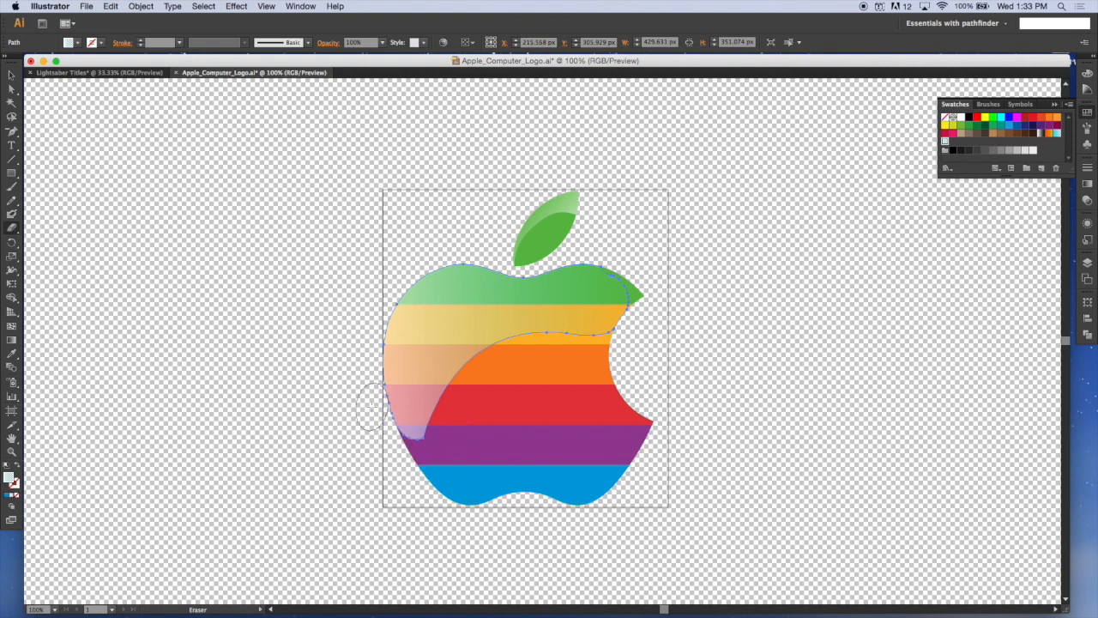
# Erase along the apple highlight's inner edge to form a slimmer, higher arch with a tapered lower end, and deselect it.
pyautogui.moveTo(449, 437); pyautogui.dragTo(417, 470)
pyautogui.moveTo(592, 358)
pyautogui.mouseDown()
pyautogui.moveTo(514, 330)
pyautogui.moveTo(477, 340)
pyautogui.moveTo(456, 360)
pyautogui.moveTo(419, 448)
pyautogui.moveTo(391, 455)
pyautogui.mouseUp()
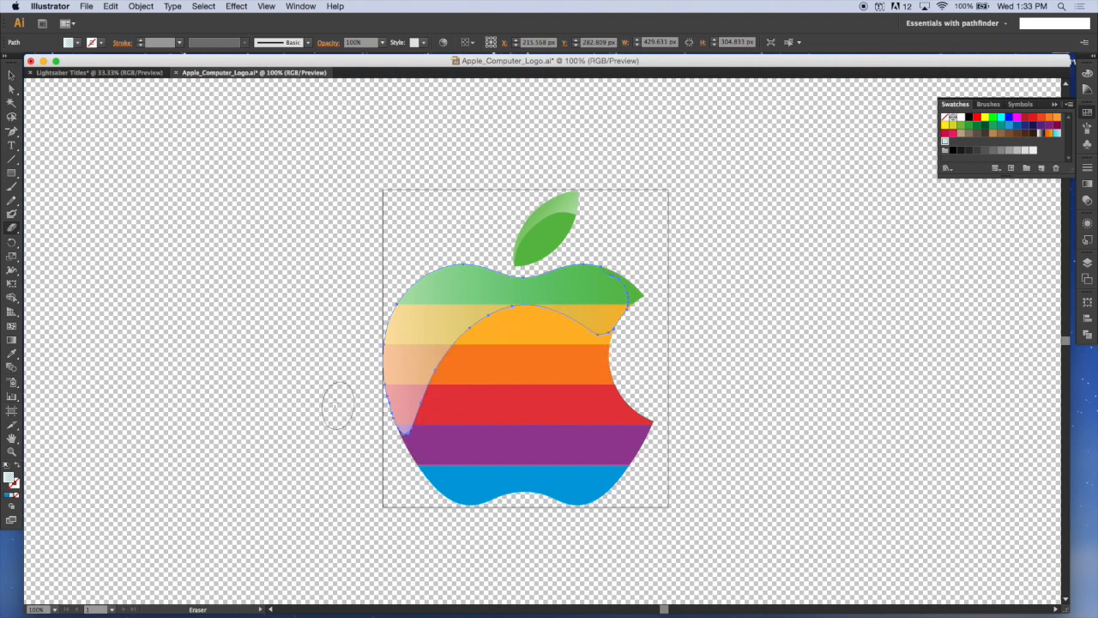
pyautogui.click(11, 75)
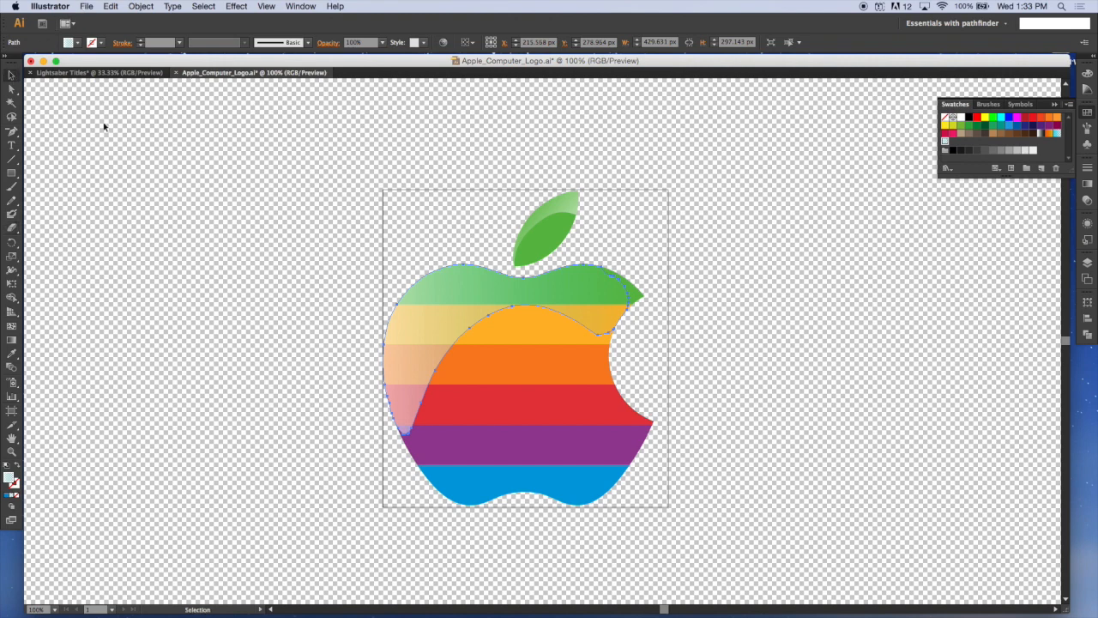
pyautogui.click(157, 153)
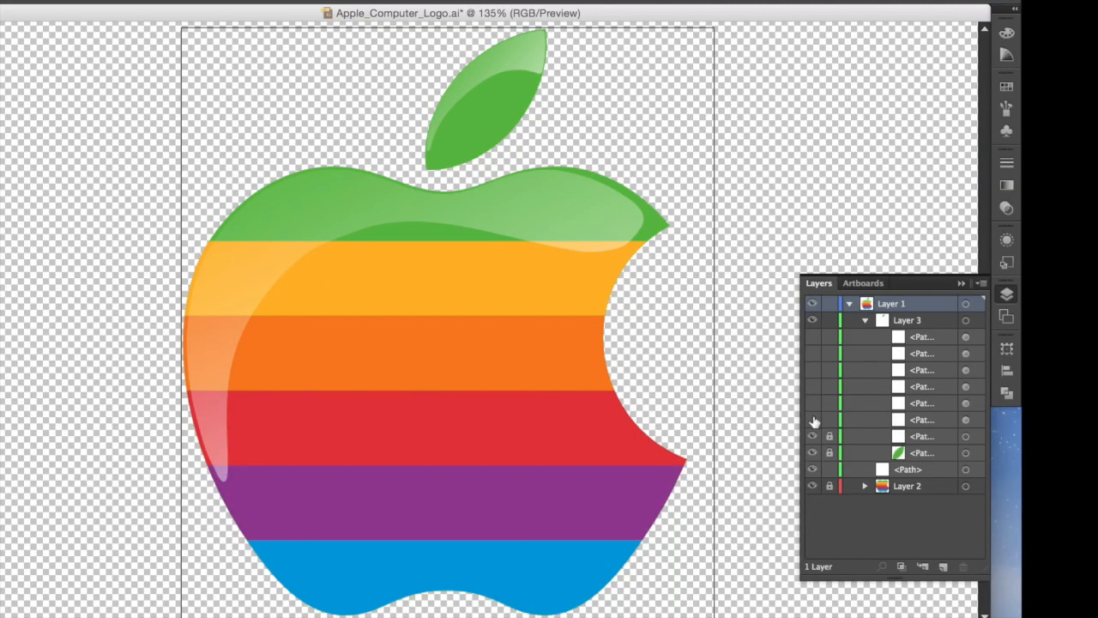
# Show all the hidden soft highlight paths in Layer 3 along the apple's upper curves, bite and bottom lobes.
pyautogui.click(813, 419)
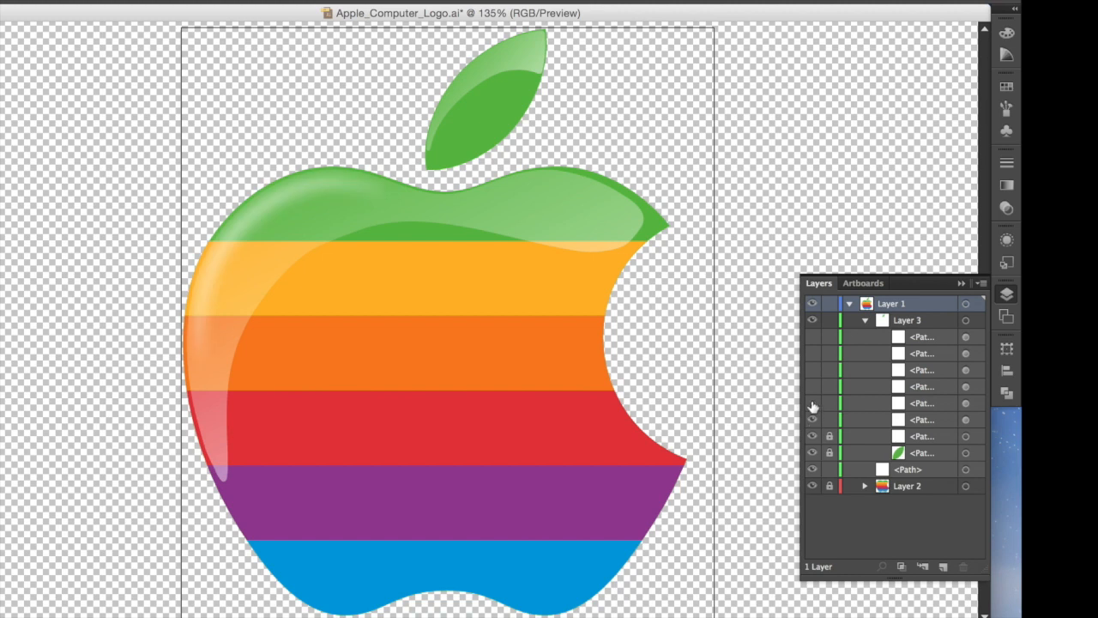
pyautogui.click(813, 387)
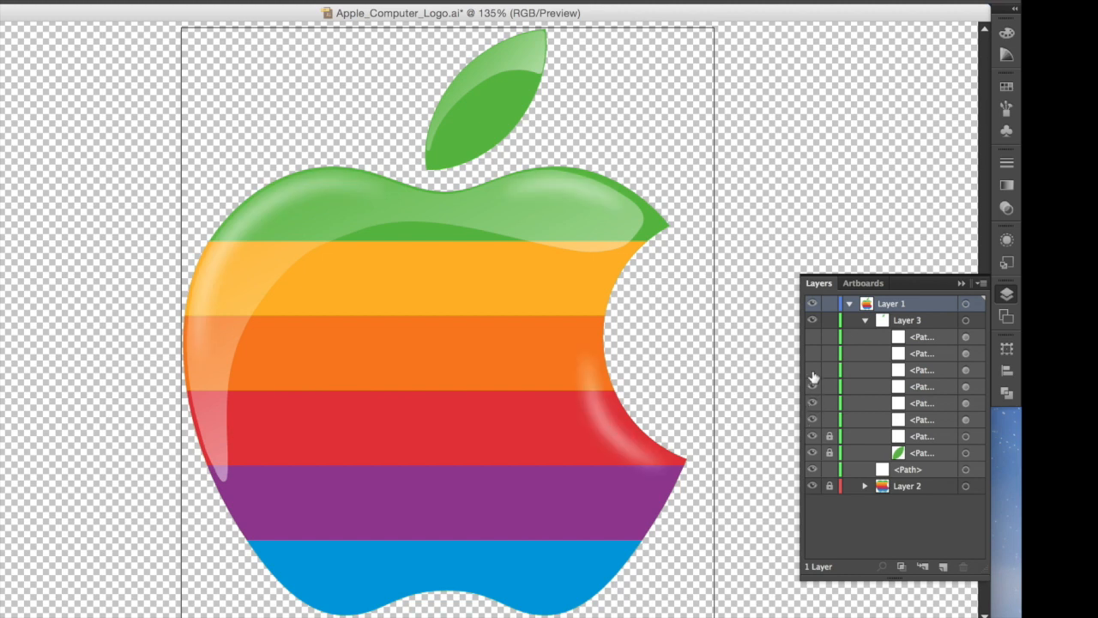
pyautogui.click(813, 371)
pyautogui.click(813, 355)
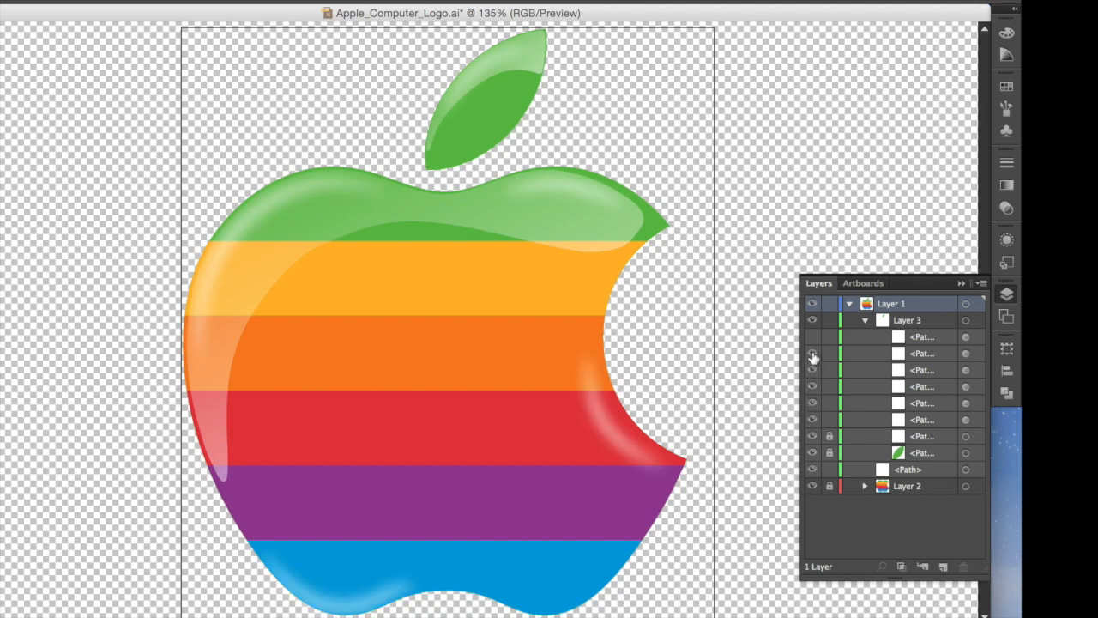
pyautogui.click(813, 337)
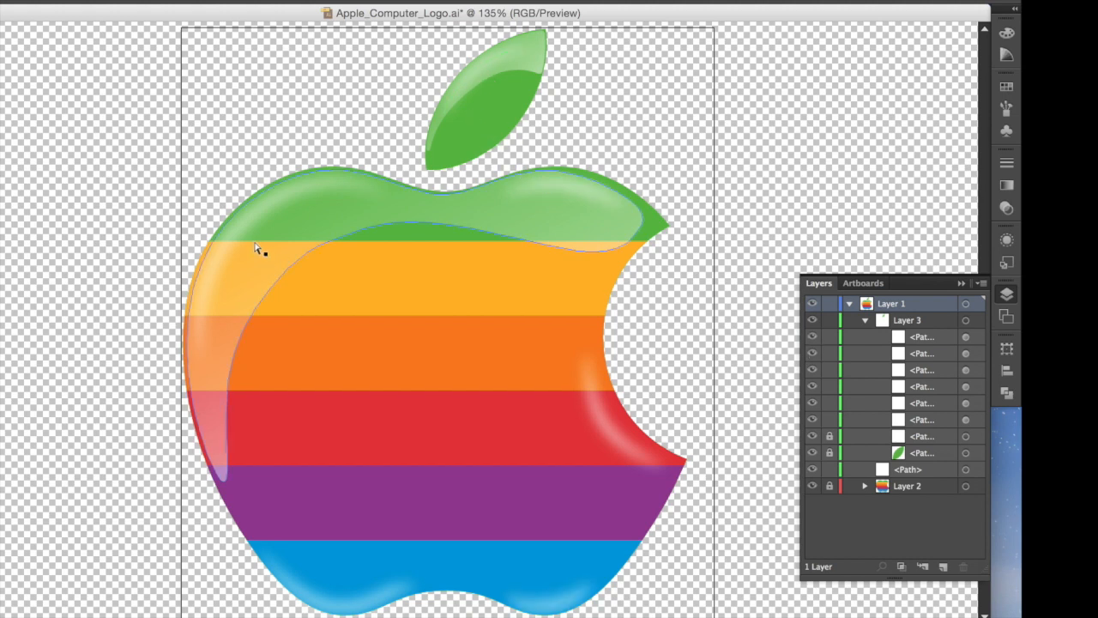
pyautogui.moveTo(255, 248); pyautogui.dragTo(241, 233)
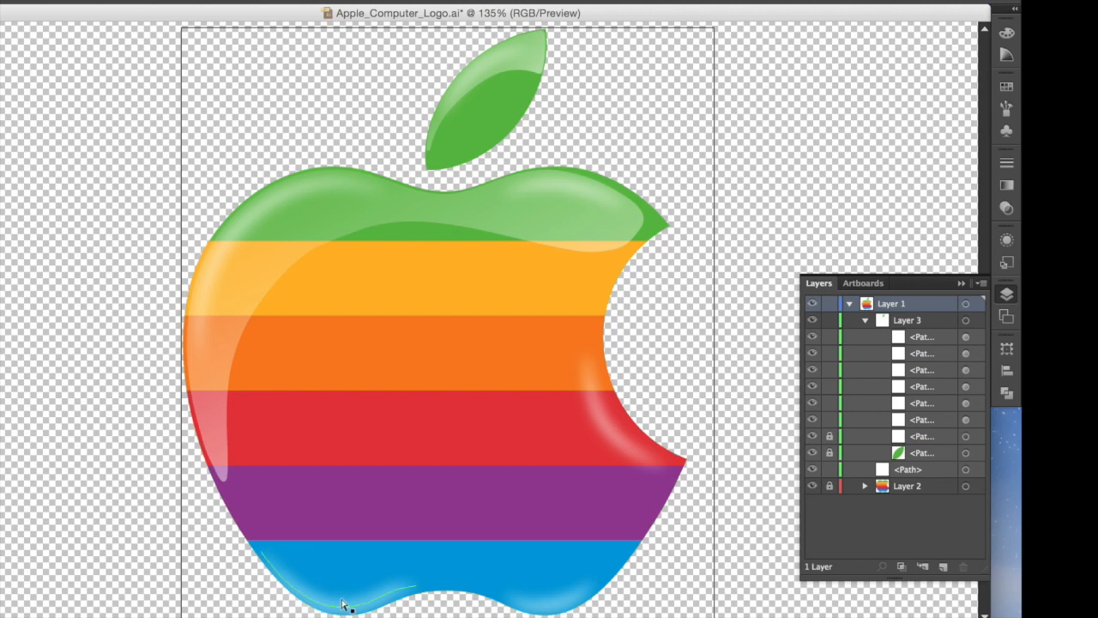